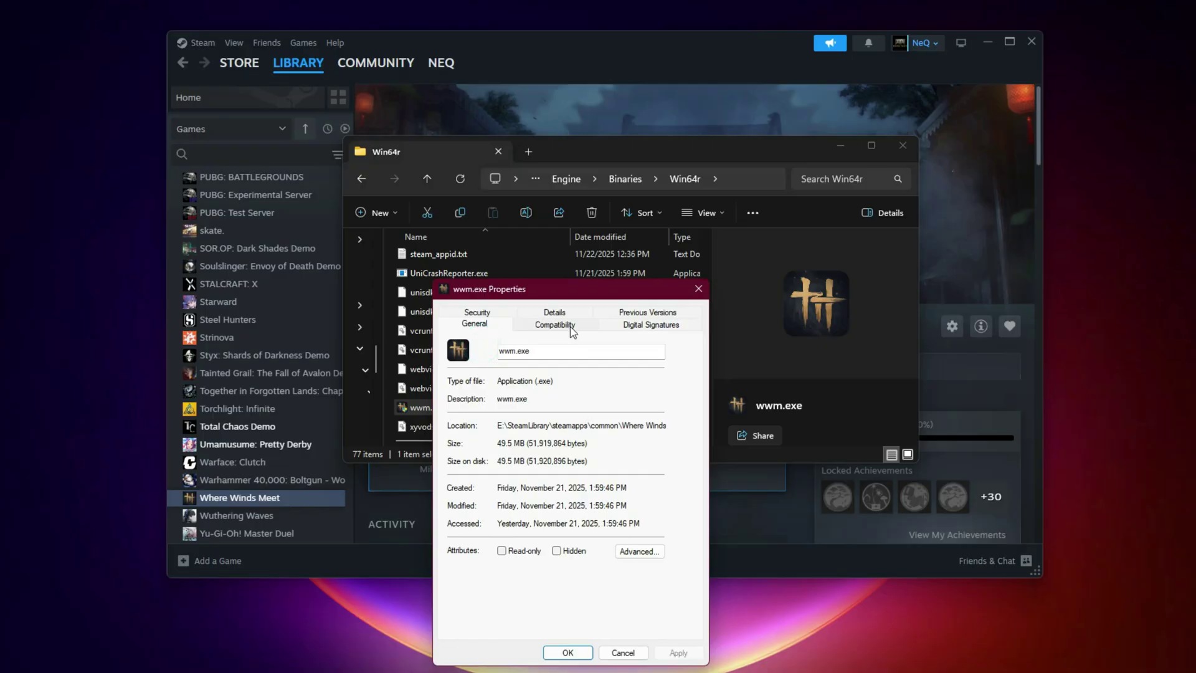
In the compatibility settings of wwm.exe, enable compatibility mode for Windows 8, disable fullscreen optimizations, and apply the changes.
click(571, 329)
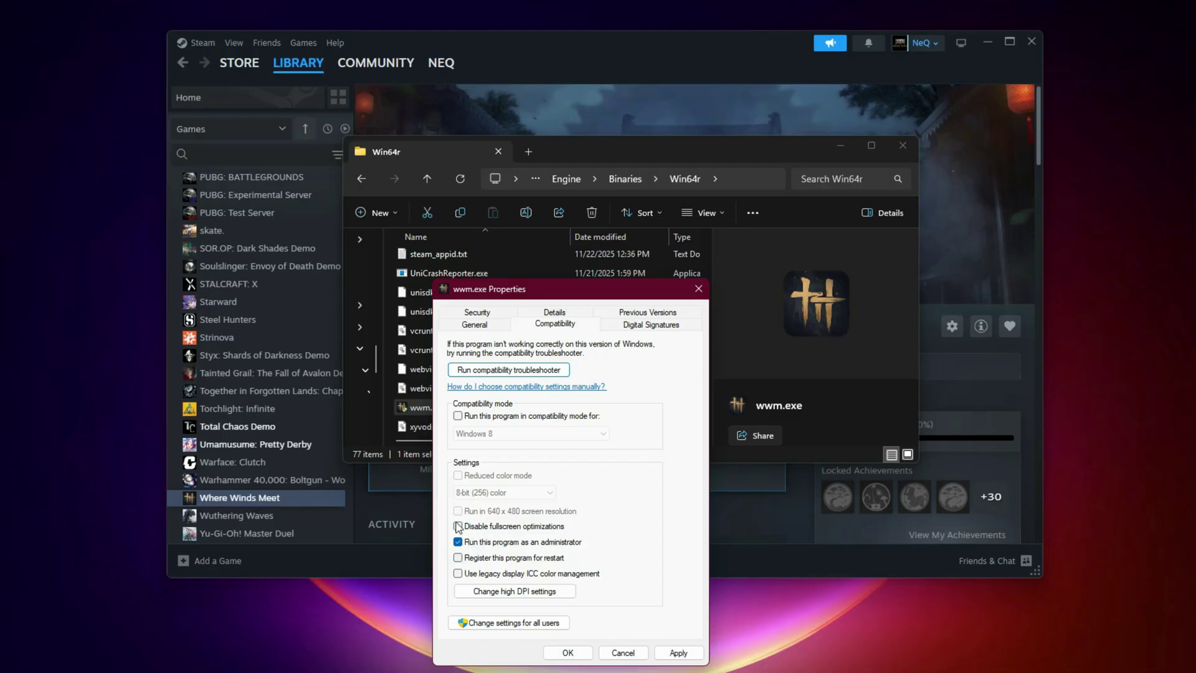
click(456, 418)
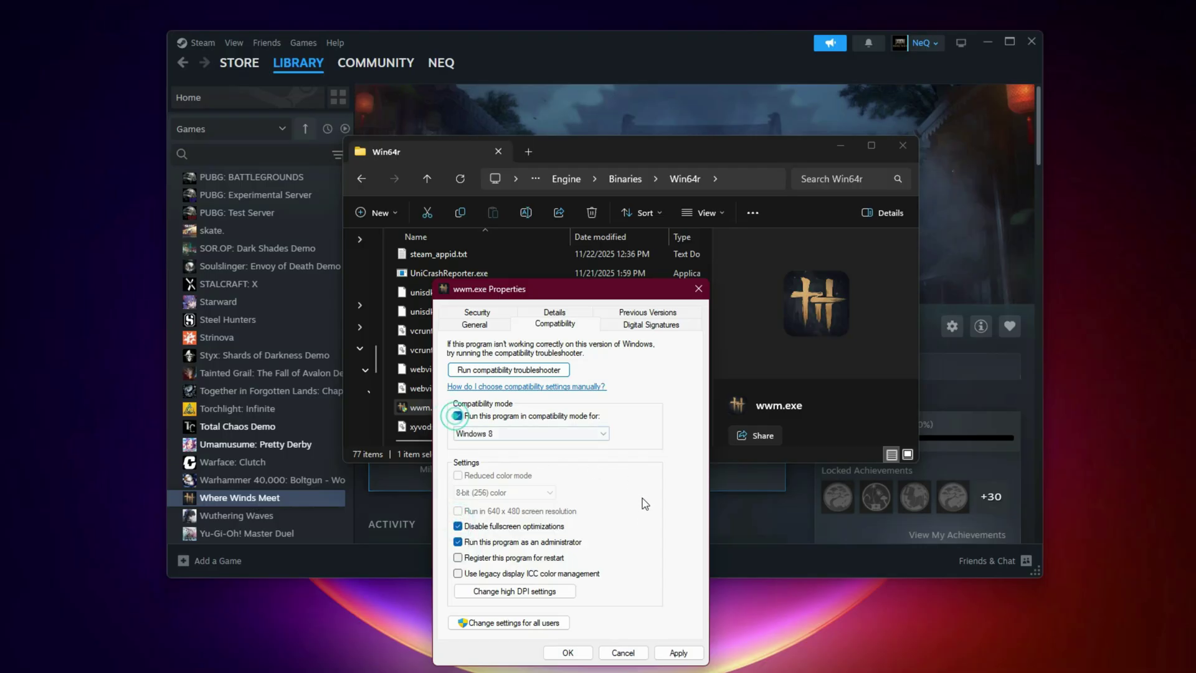
click(679, 652)
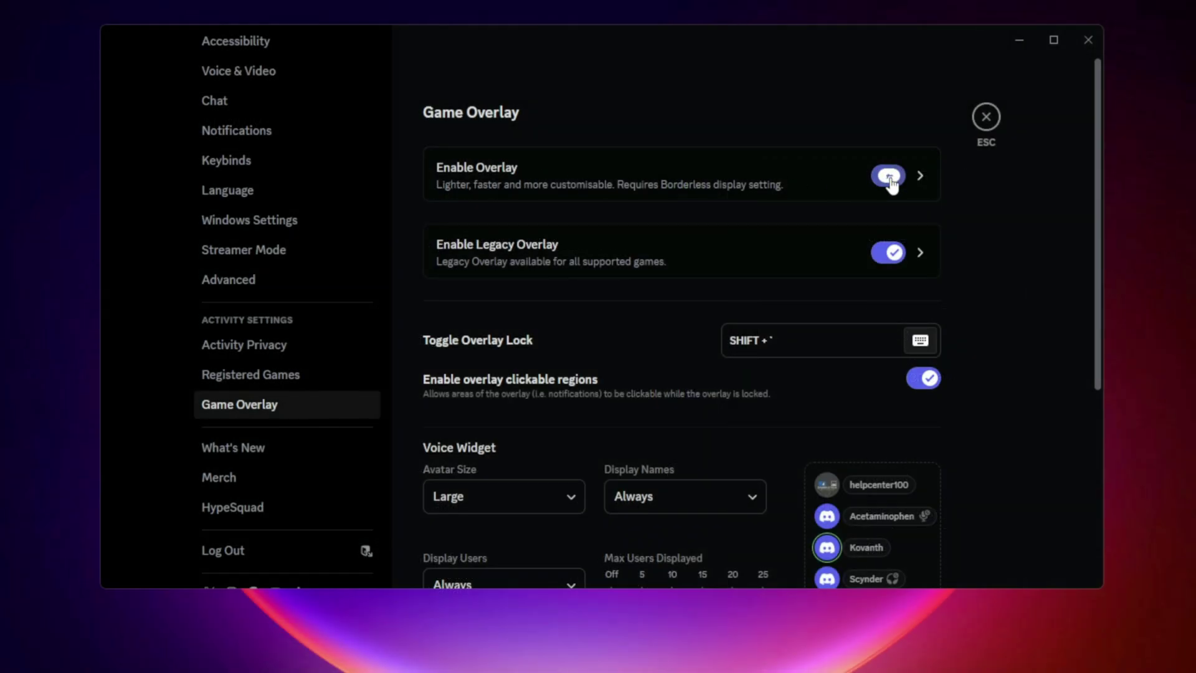
Switch to Discord's Game Overlay settings, disable the Enable Overlay option and submit the feedback form.
click(890, 177)
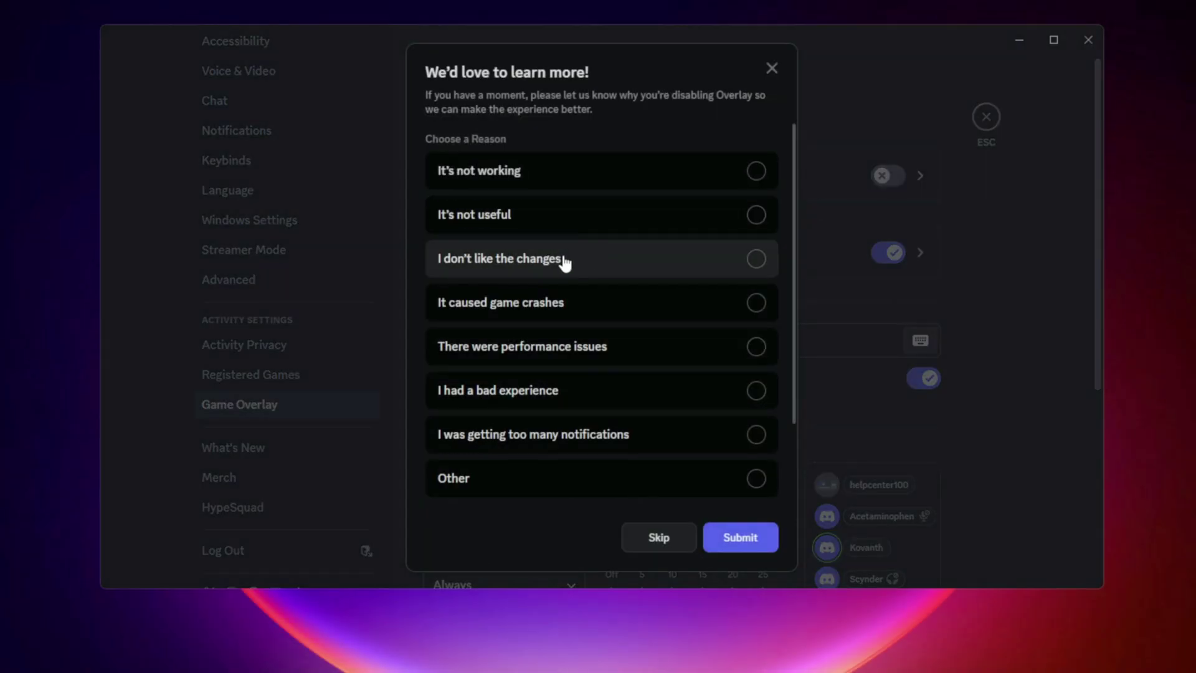
click(728, 536)
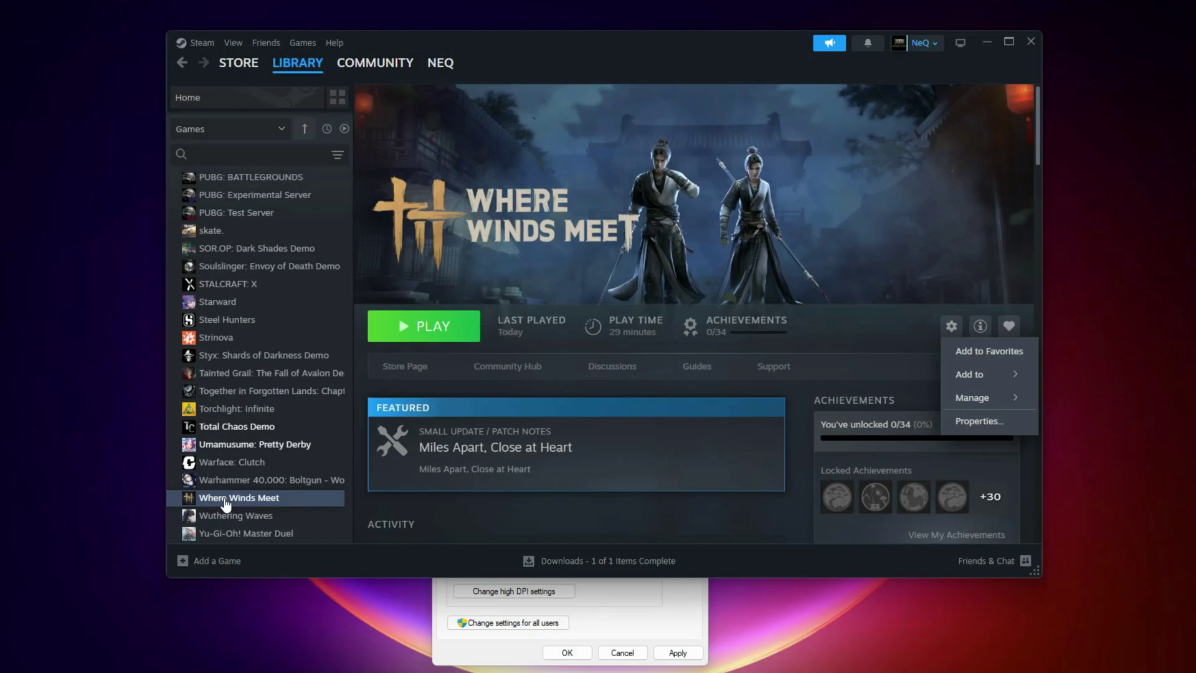
Switch to Steam and set the launch options of Where Winds Meet to -dx11.
right_click(224, 495)
click(272, 484)
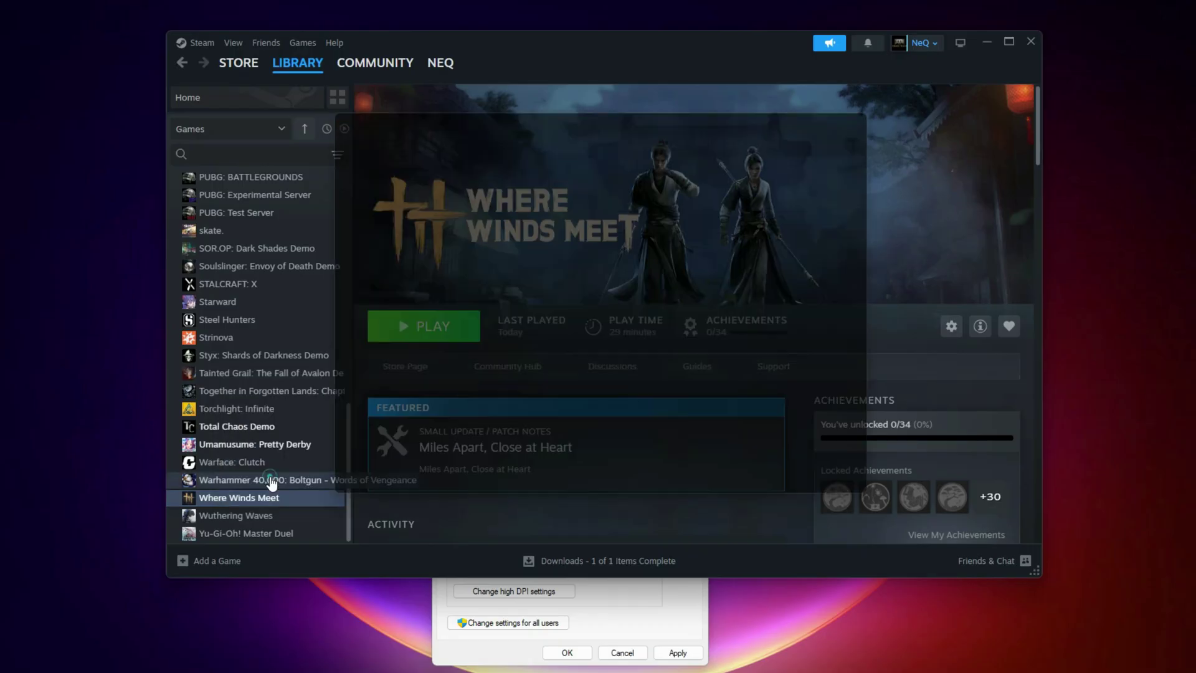
click(489, 312)
text(-dx11)
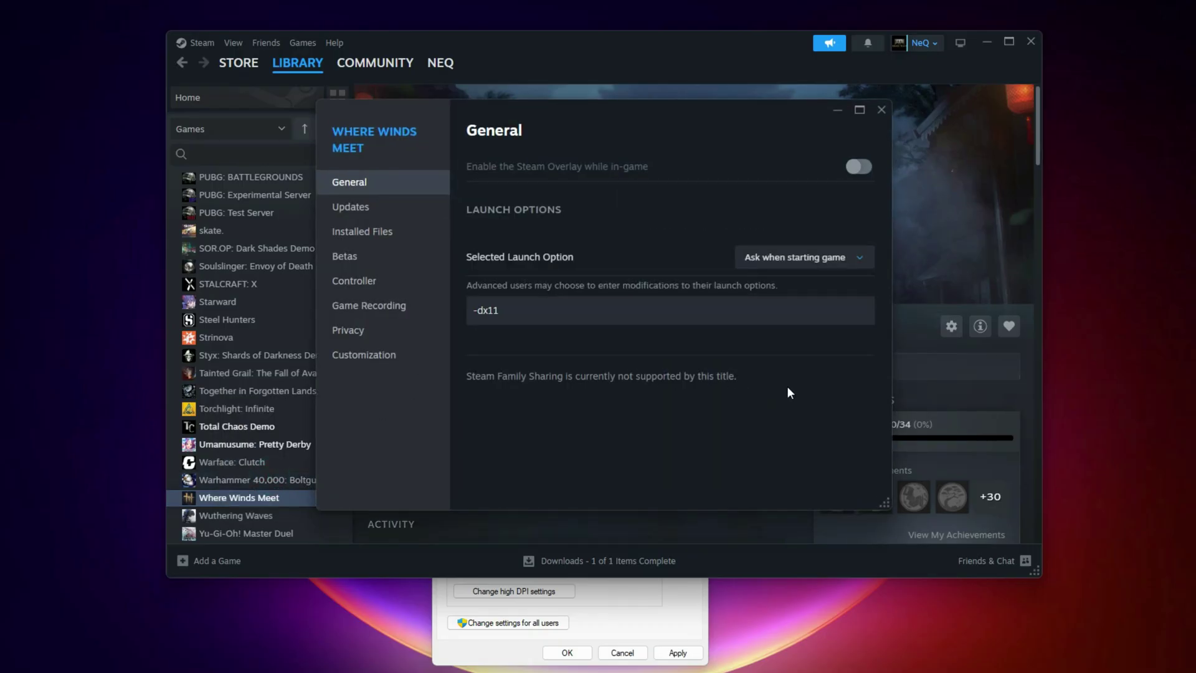
Verify the integrity of the installed files for Where Winds Meet.
click(359, 231)
click(822, 307)
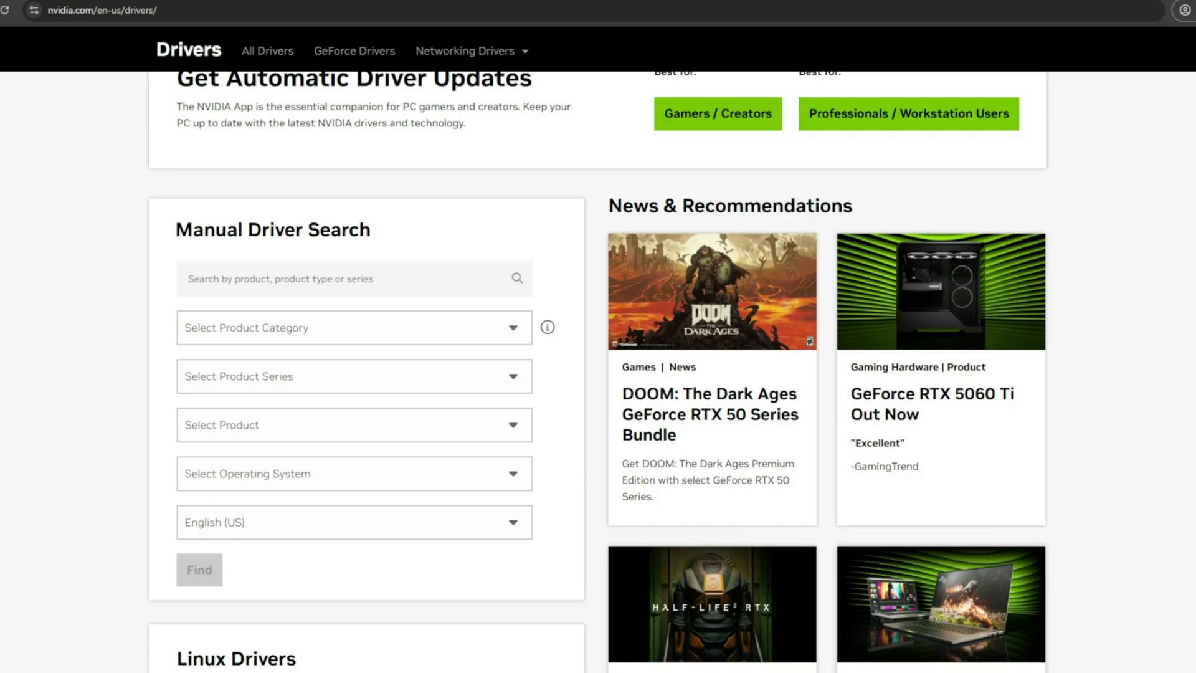
key(alt+Tab)
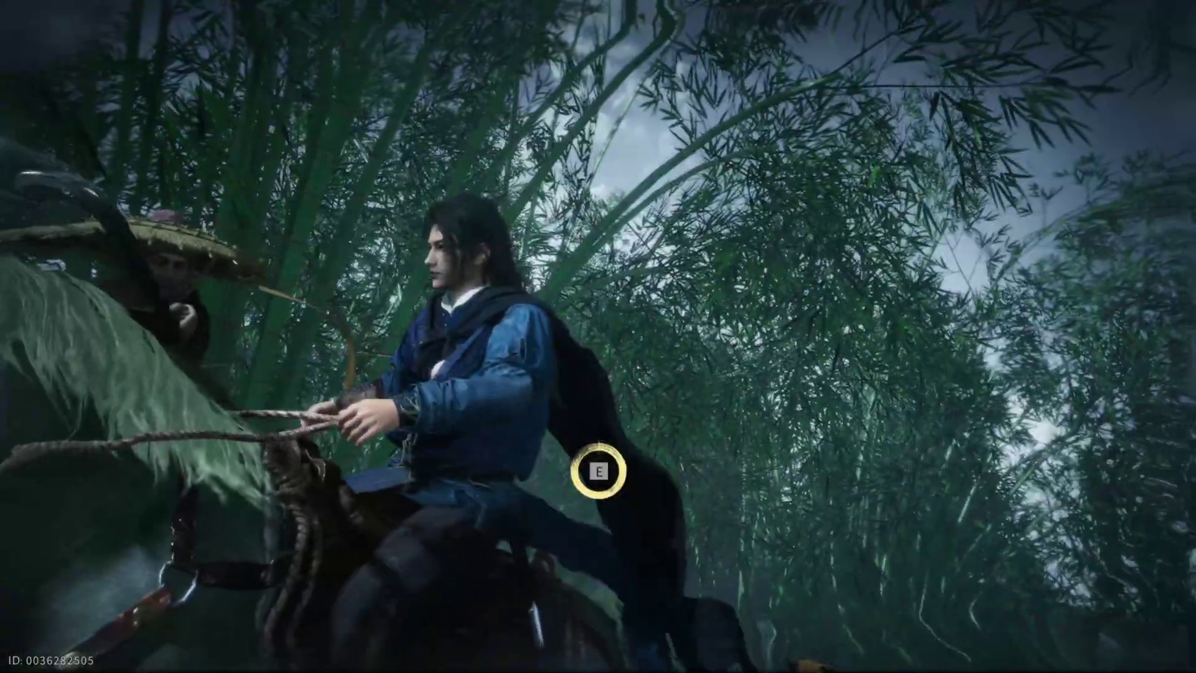
key(e)
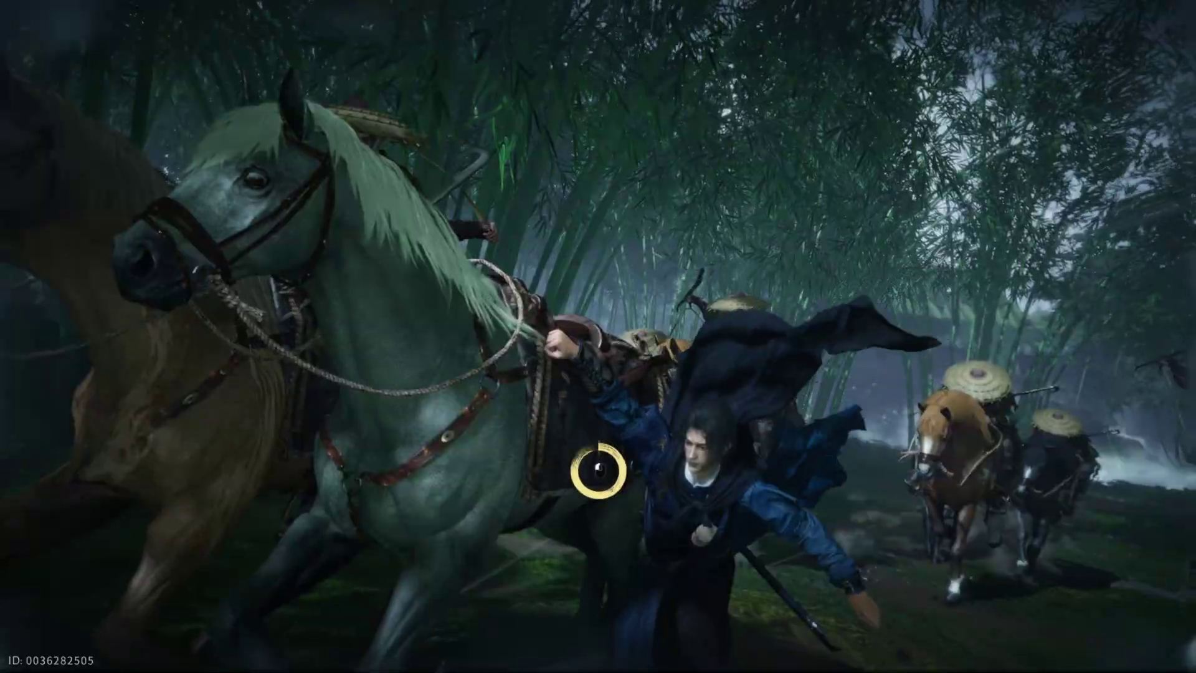
key(e)
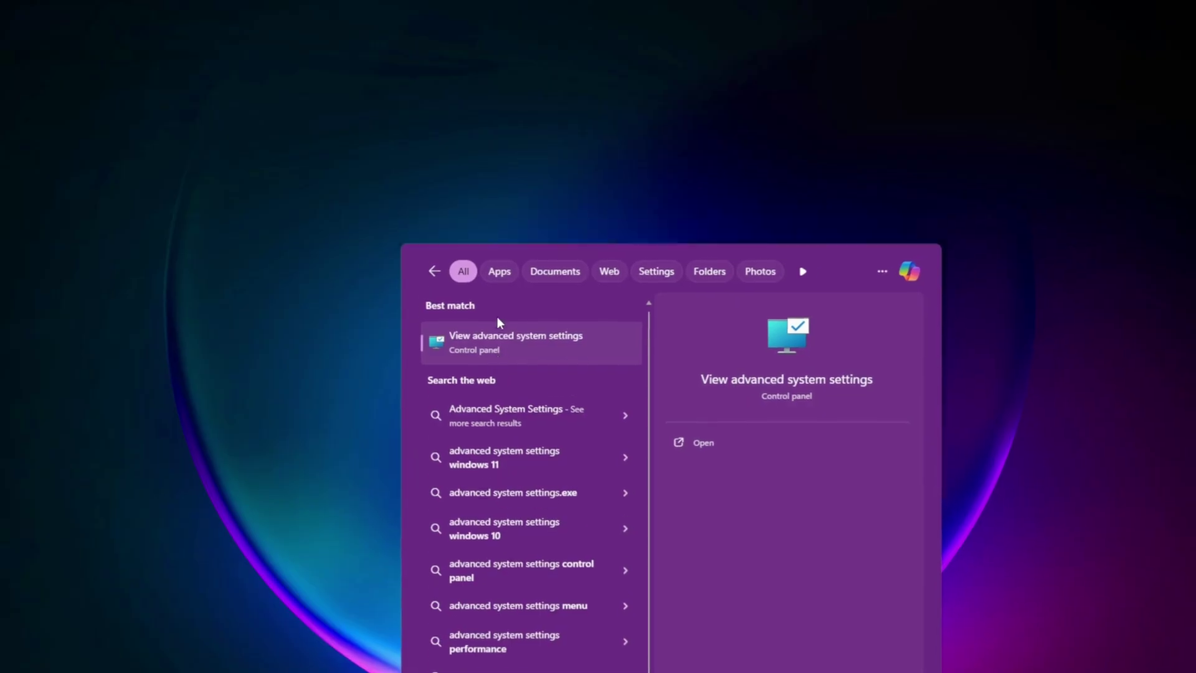
In Windows' advanced performance options, turn off automatic paging file management and give drive C a custom initial size of 4096 MB.
click(499, 325)
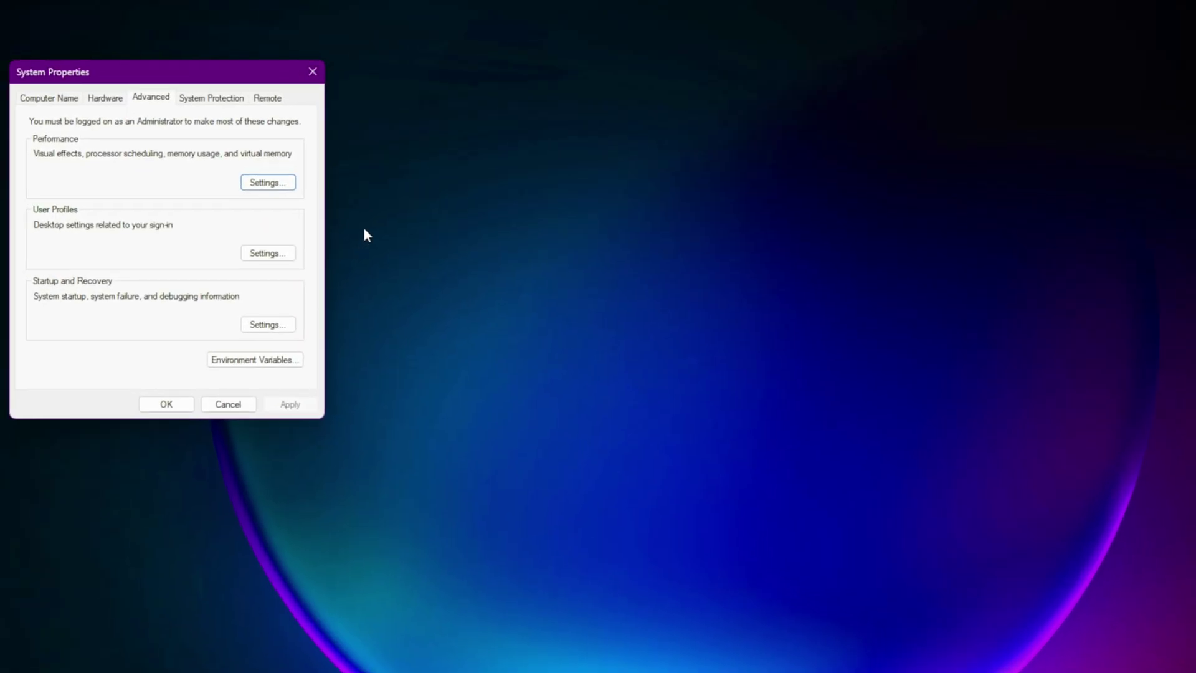
click(285, 182)
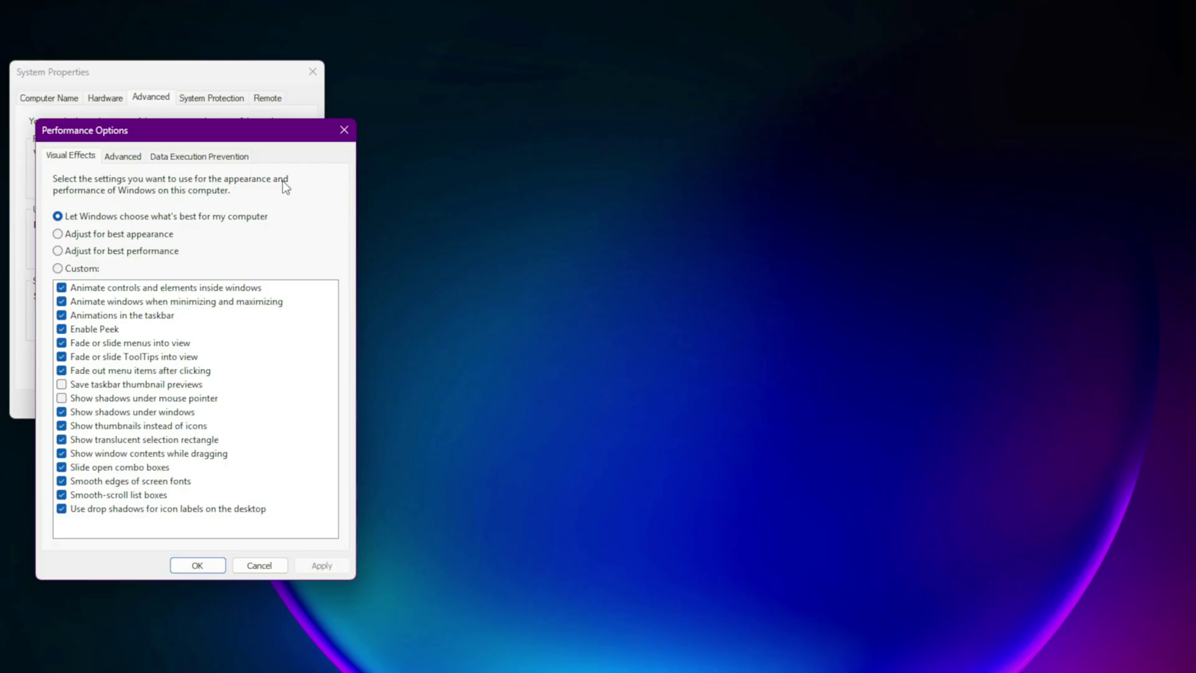
click(123, 156)
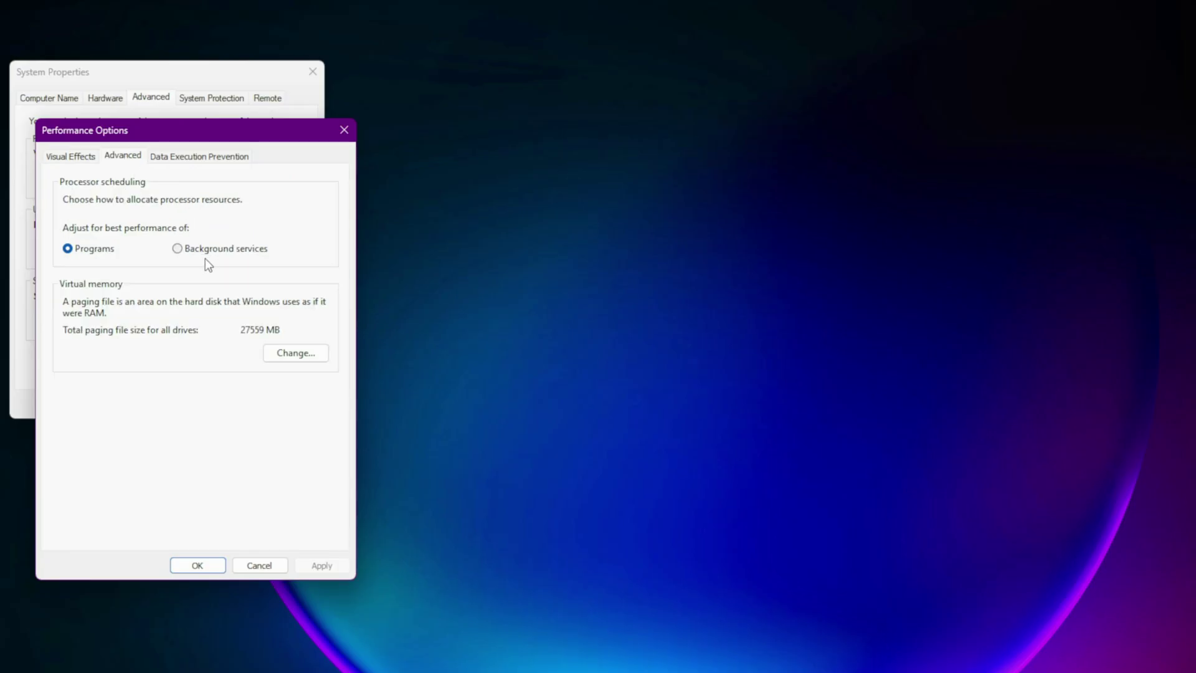
click(295, 354)
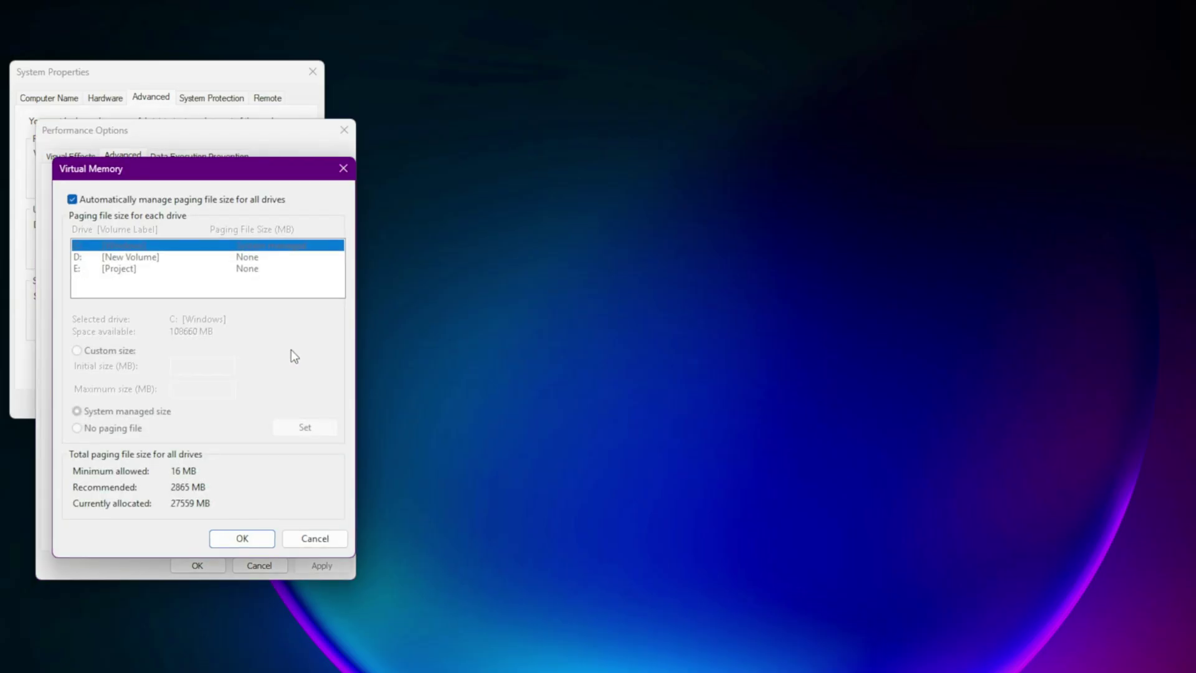
click(73, 199)
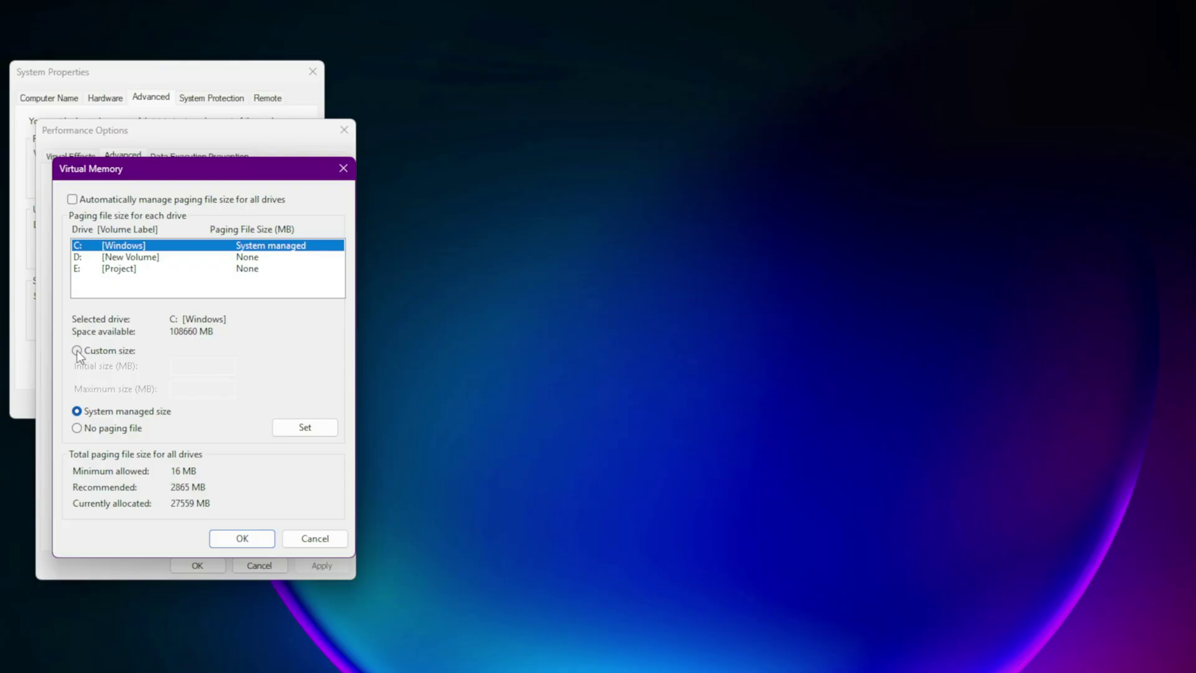
click(77, 350)
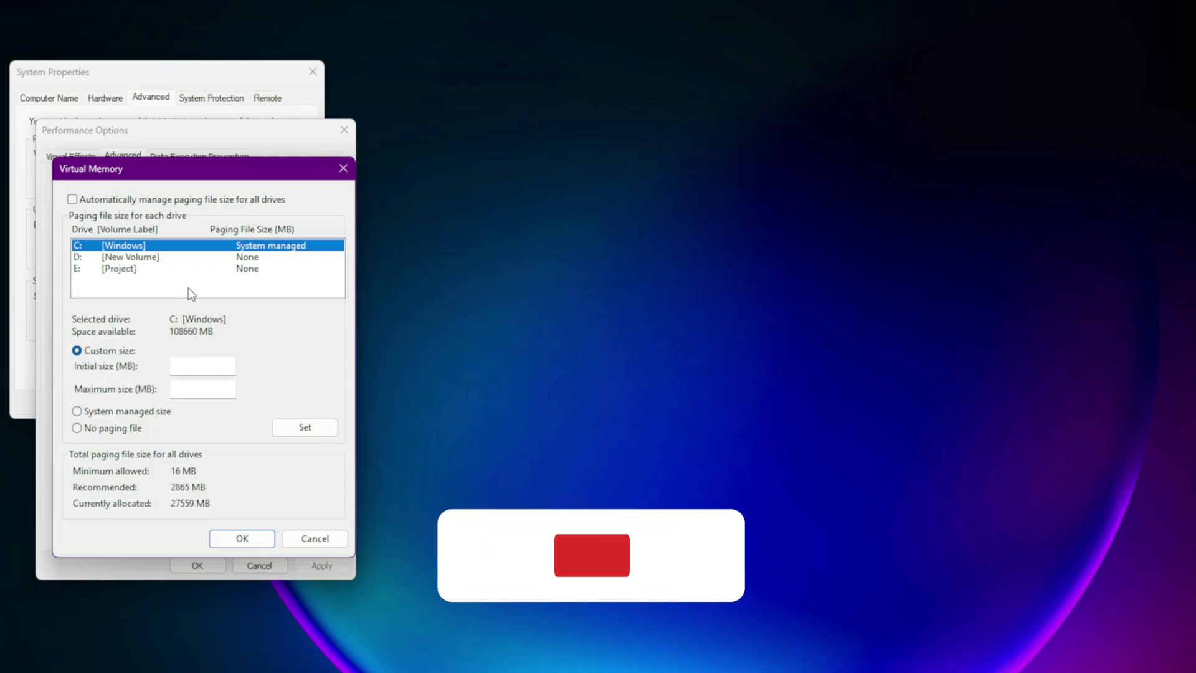
click(205, 363)
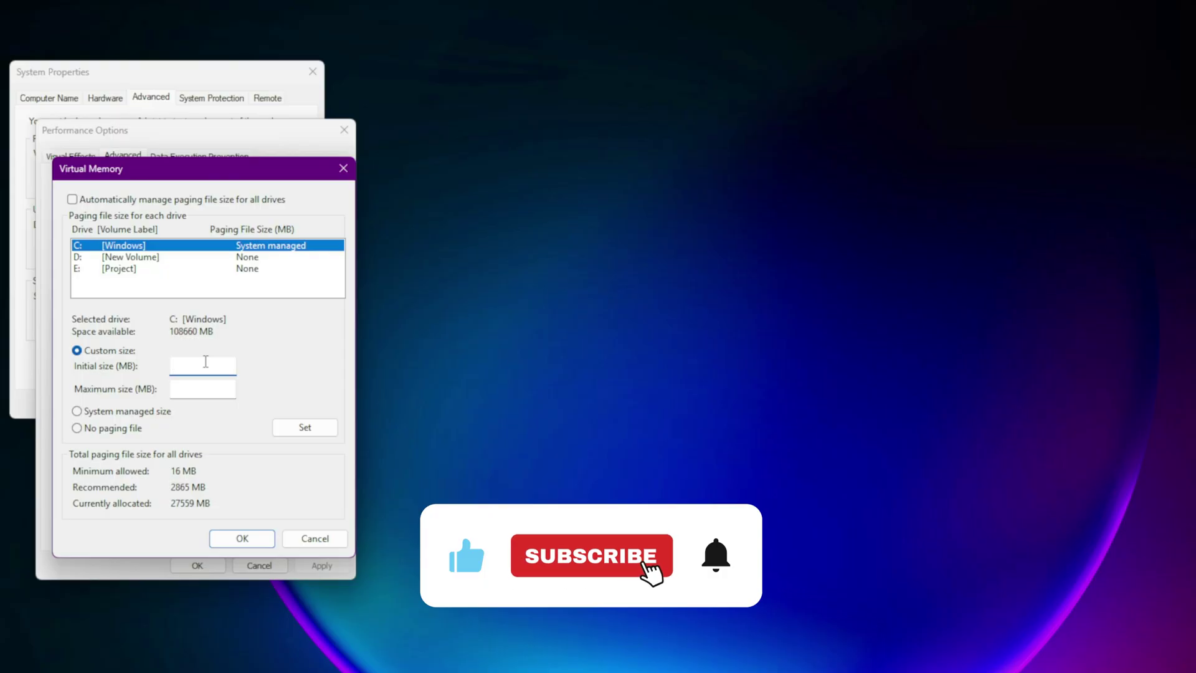
text(40)
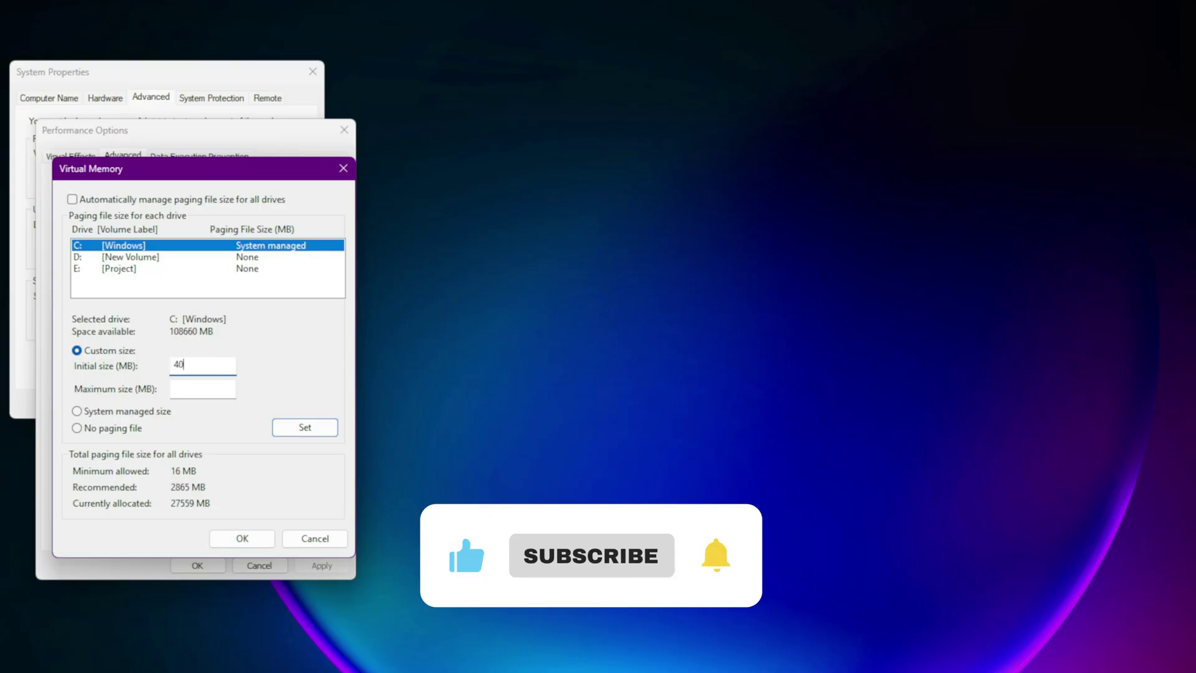
text(96)
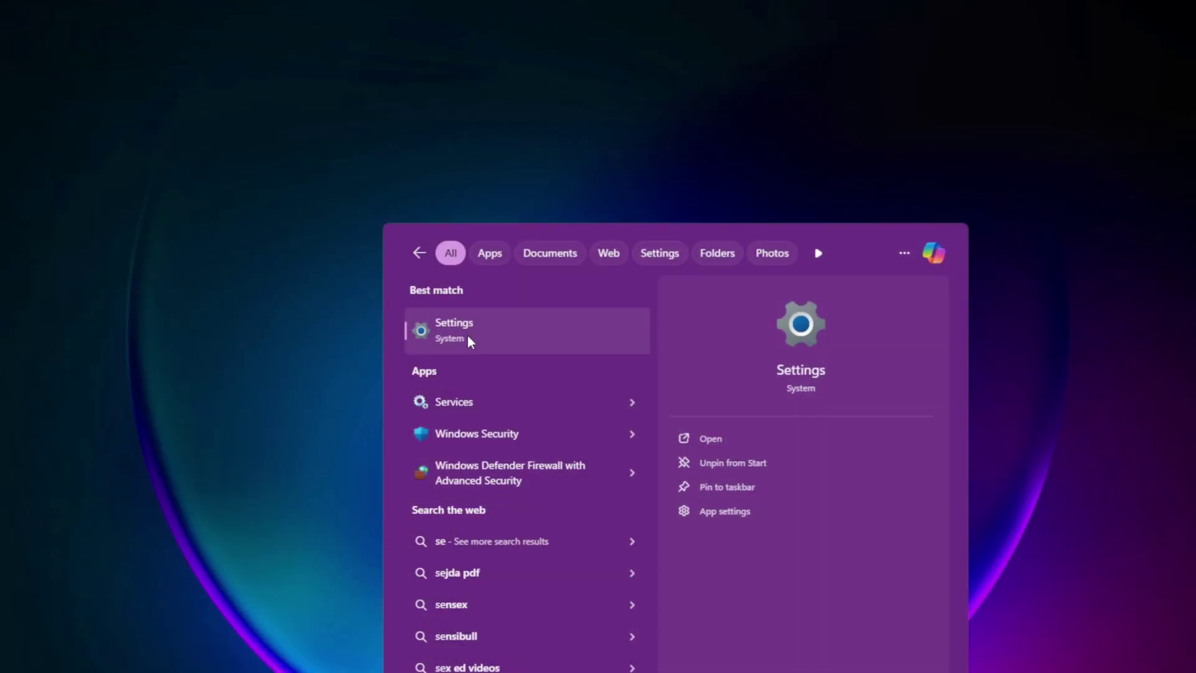
Open Windows Settings and check the Game Mode option among the gaming settings.
click(467, 335)
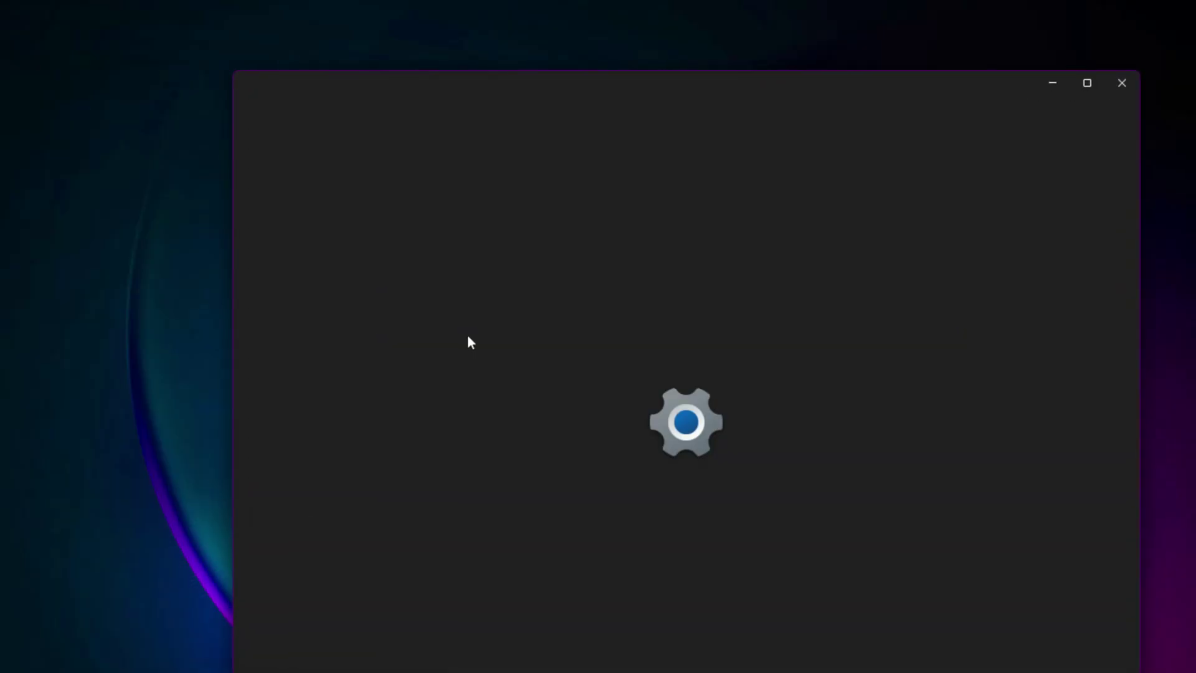
click(299, 473)
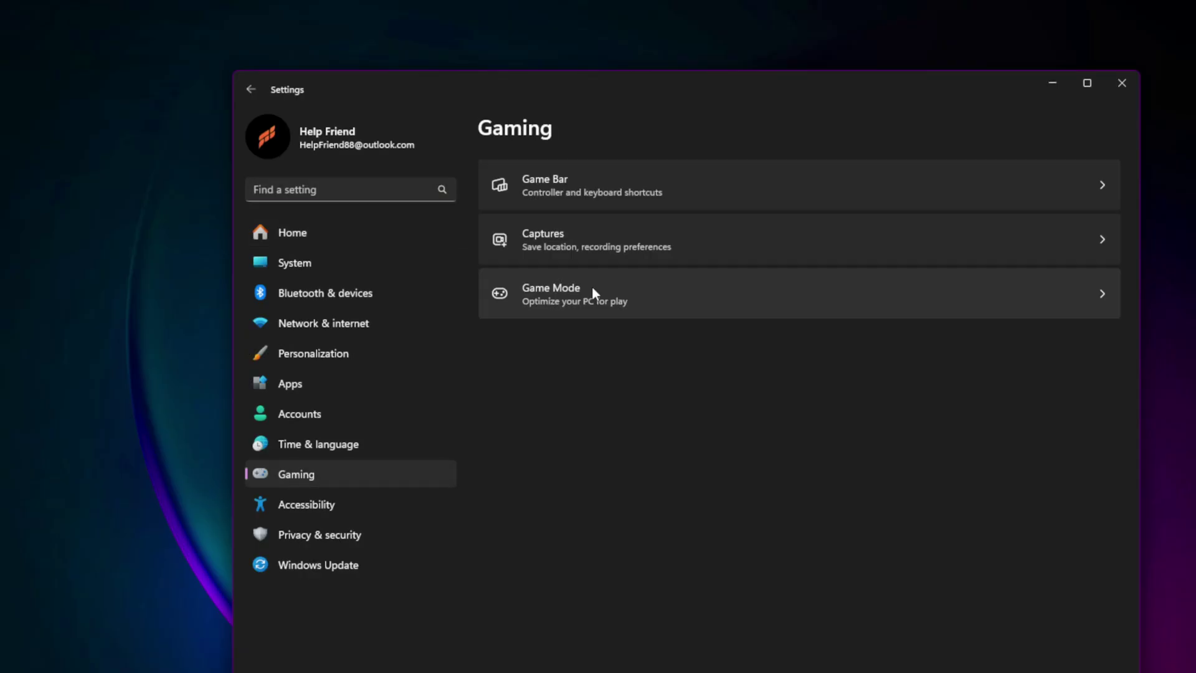
click(592, 290)
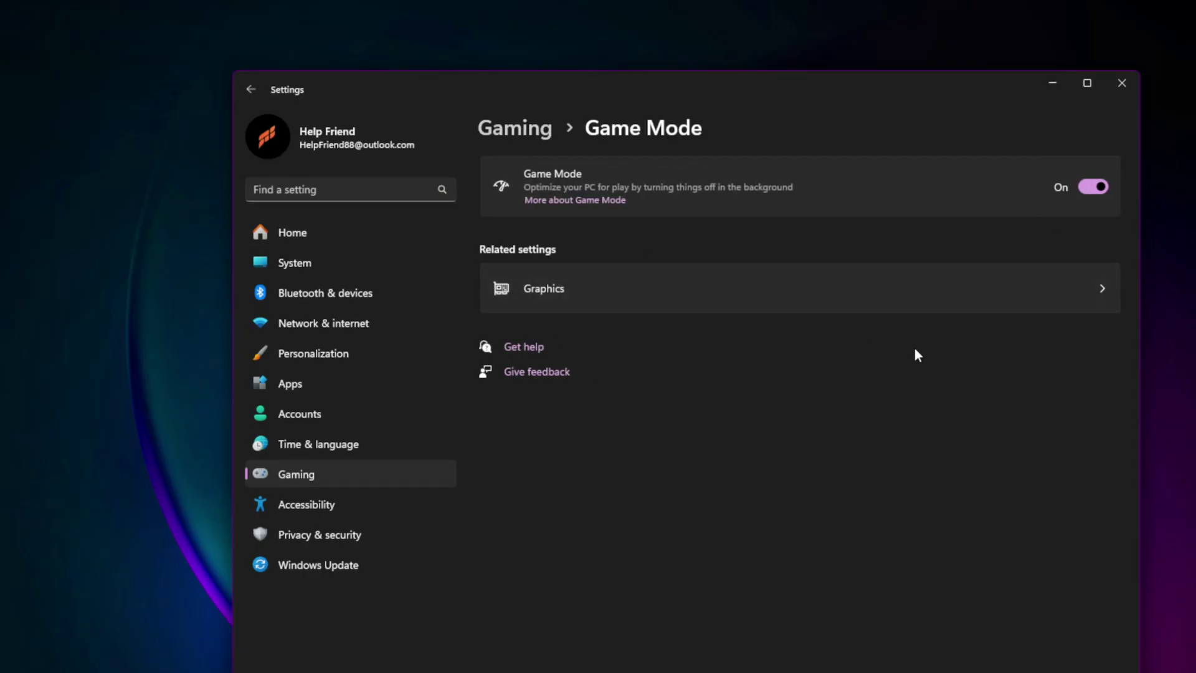
In the related graphics settings, set the GPU preference for Cyberpunk 2077 to High Performance (Radeon RX 5500M).
click(535, 290)
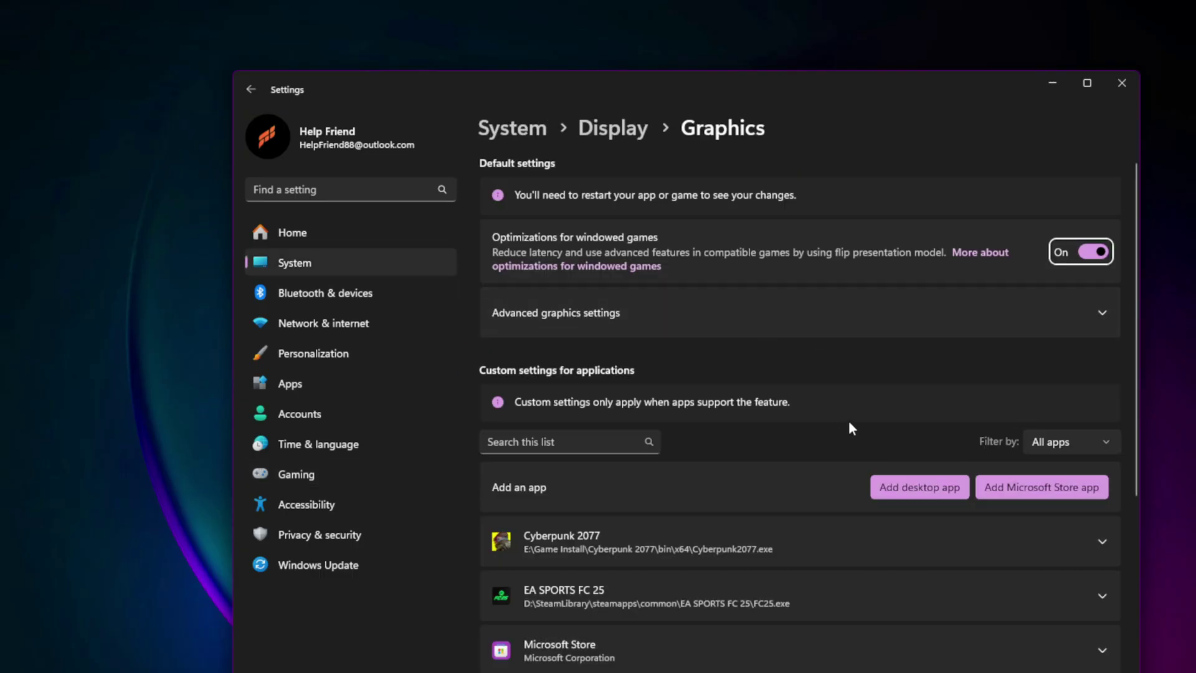
scroll(803, 477, down, 3)
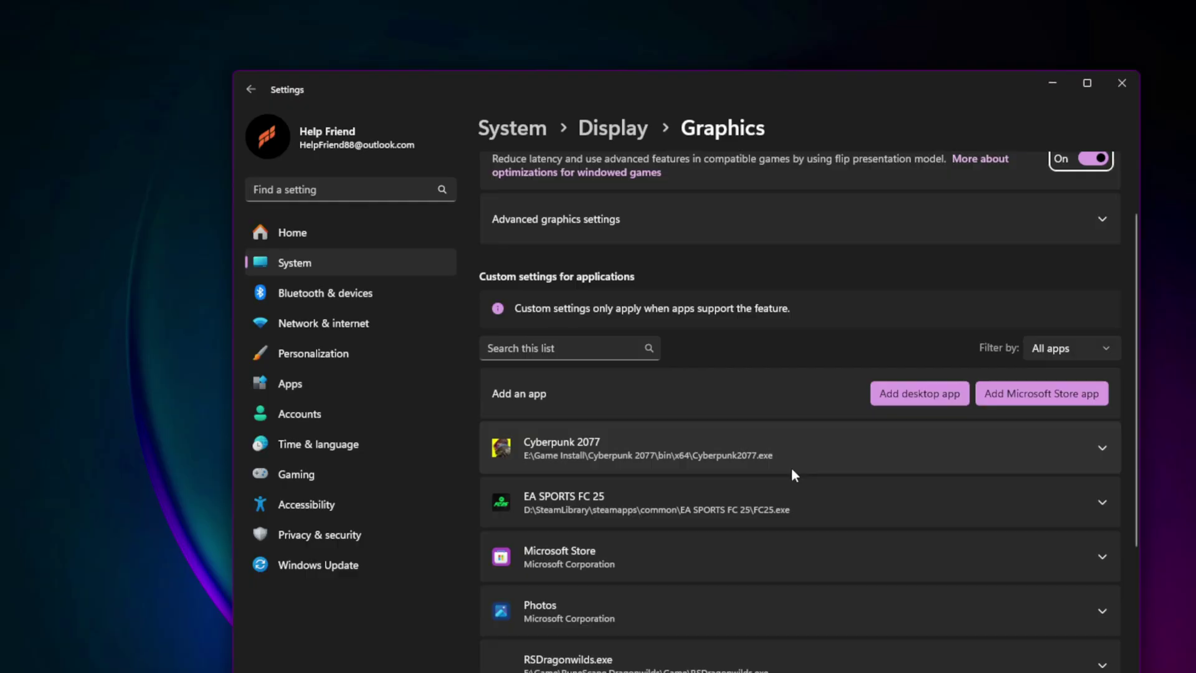
click(1041, 439)
click(1019, 495)
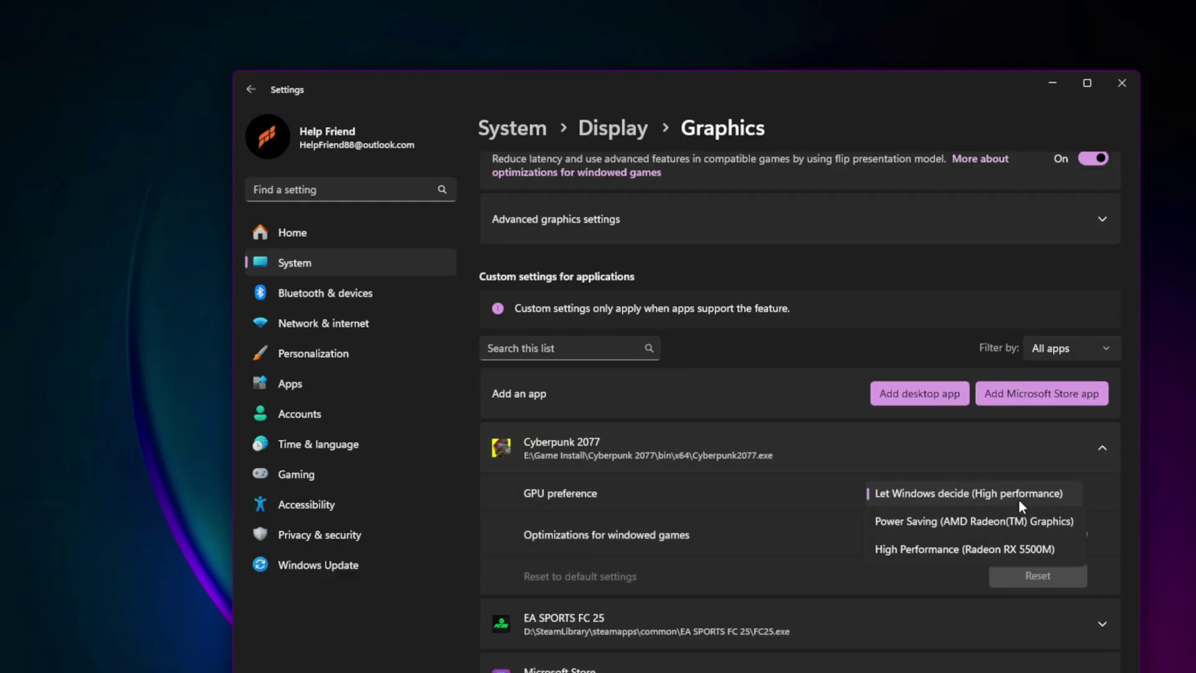
click(1021, 548)
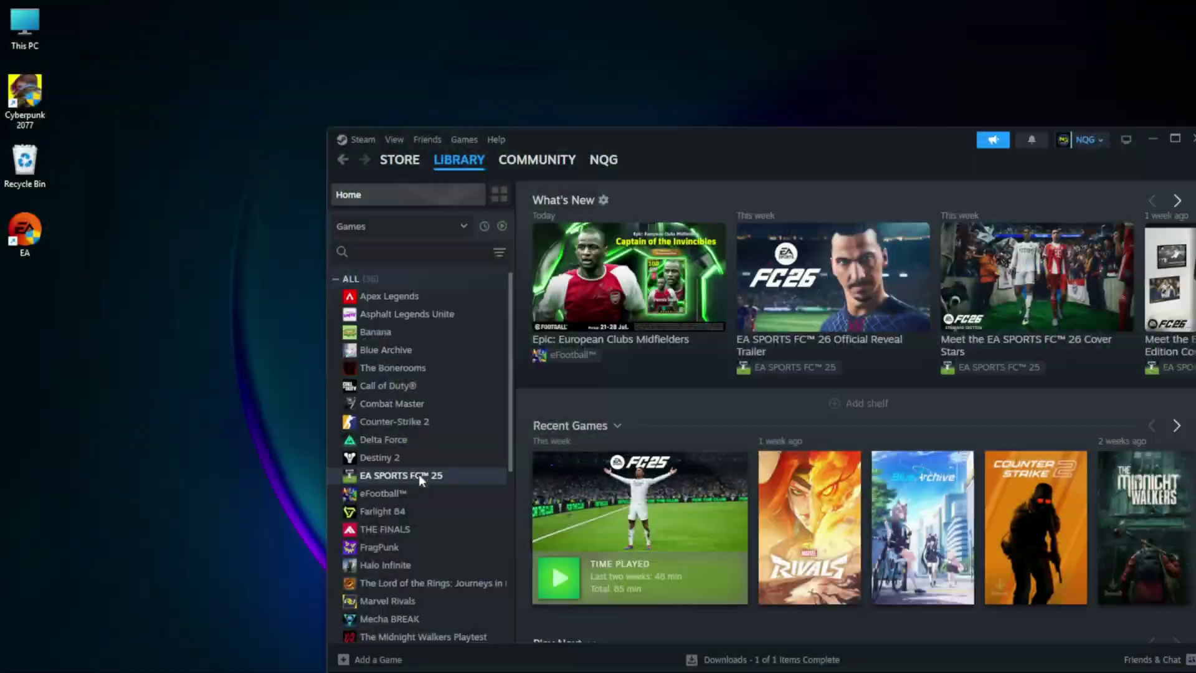
Switch to Steam and replace EA SPORTS FC 25's launch options with --launcher-skip --skipStartScreen -noavx.
right_click(417, 476)
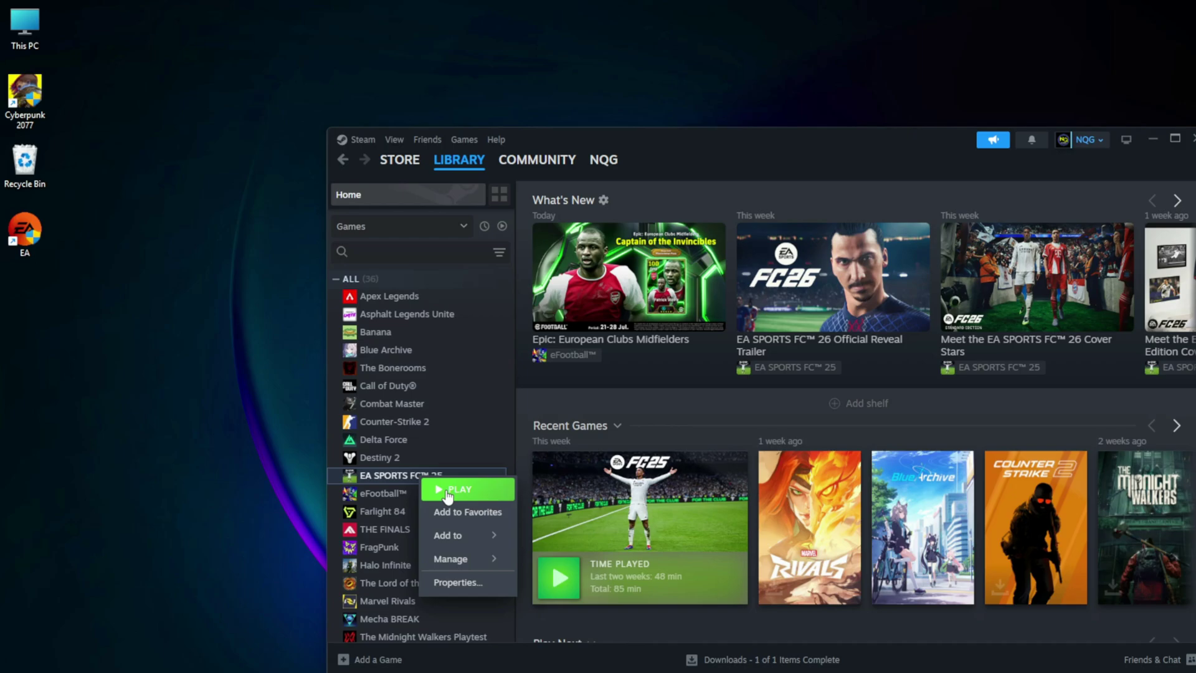
click(458, 582)
click(741, 402)
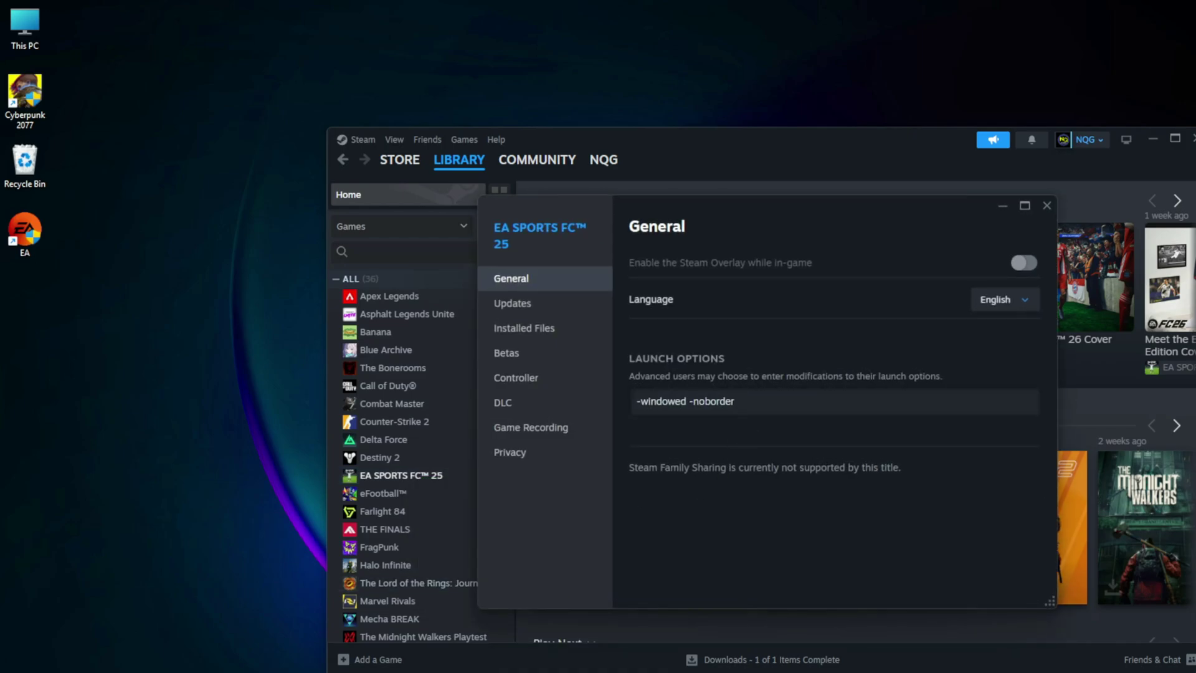
triple_click(666, 401)
text(--launcher-skip --skipStartScreen -noavx)
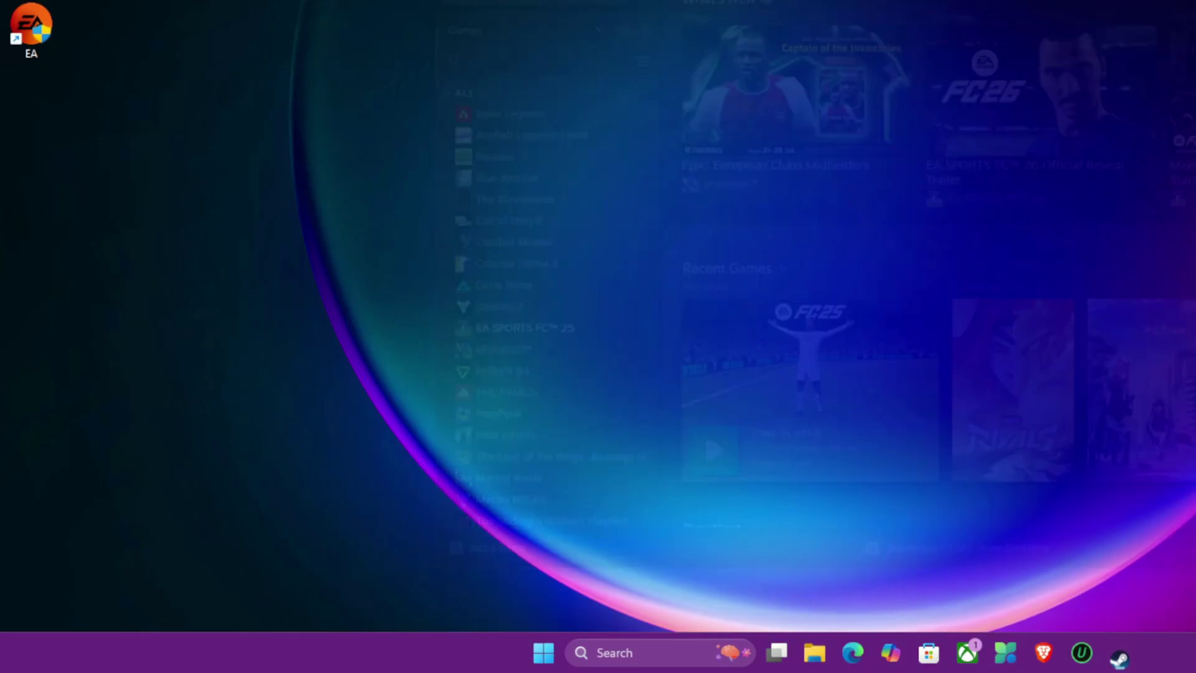
Run msconfig, hide all Microsoft services and disable all the remaining services.
key(super+r)
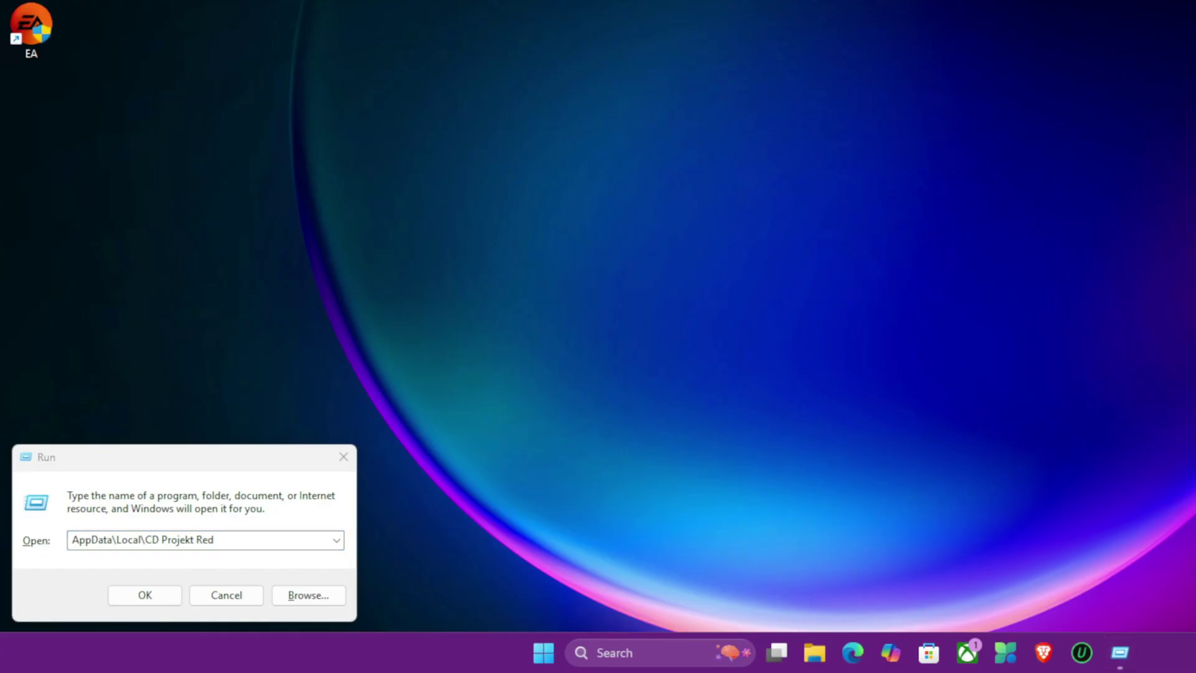
text(msconfig)
click(123, 600)
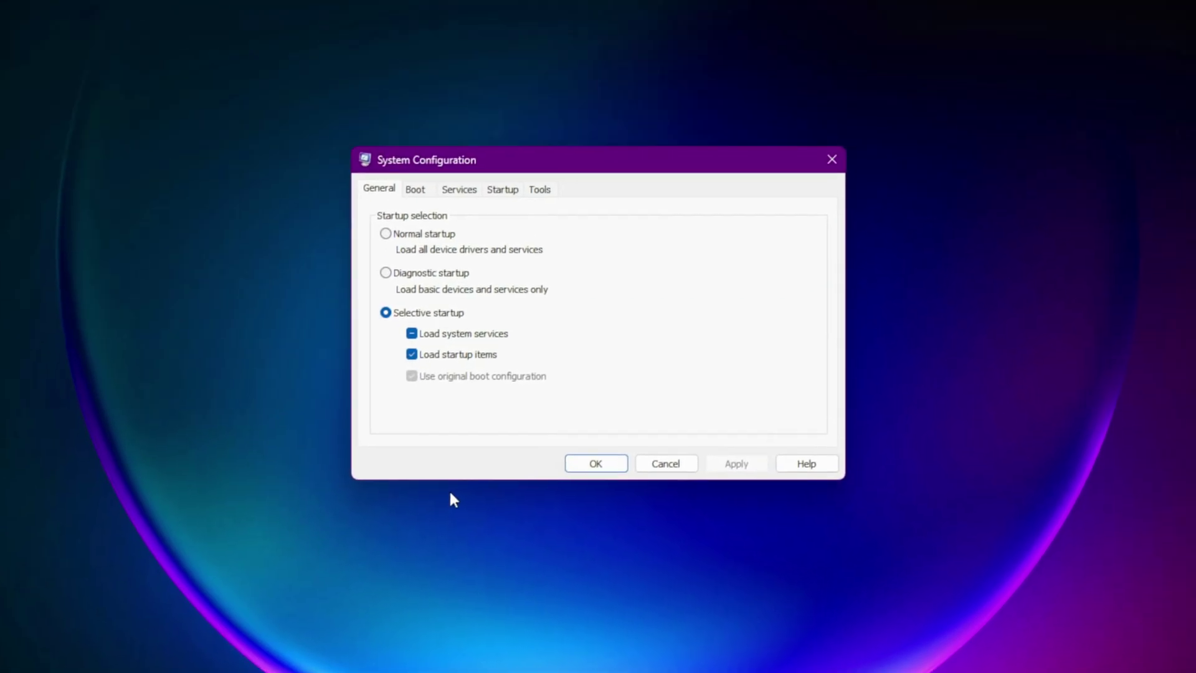
click(459, 189)
click(411, 434)
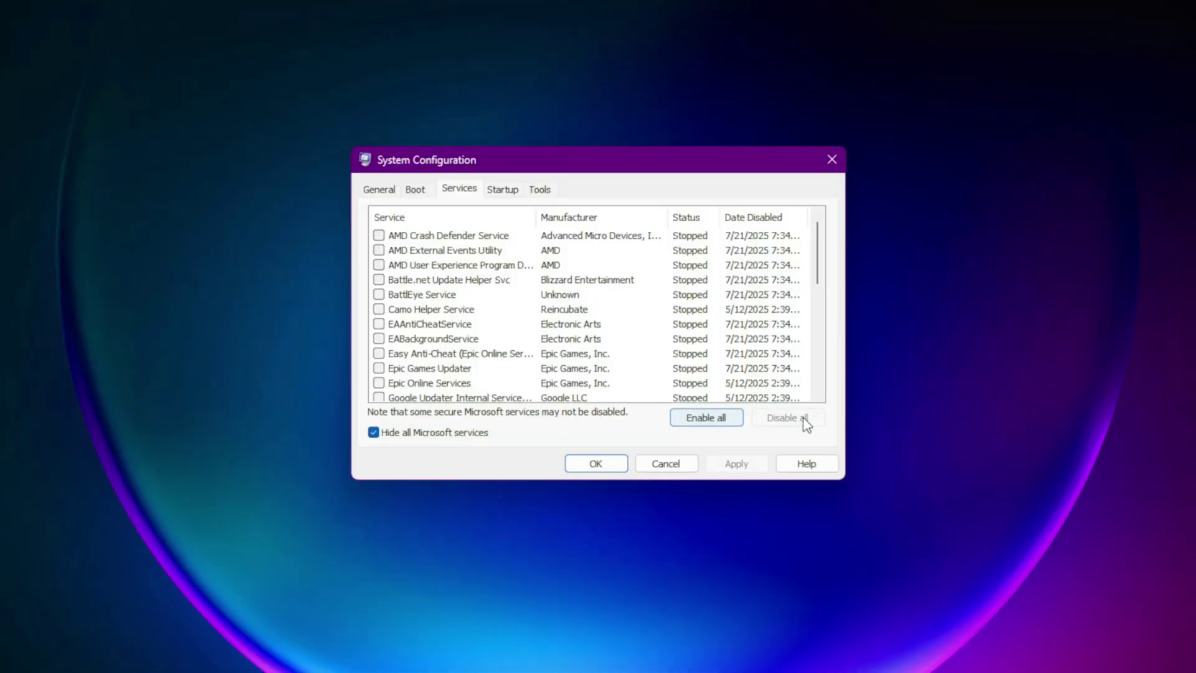
Open Task Manager's startup apps from System Configuration and bring up the options for a startup item.
click(503, 189)
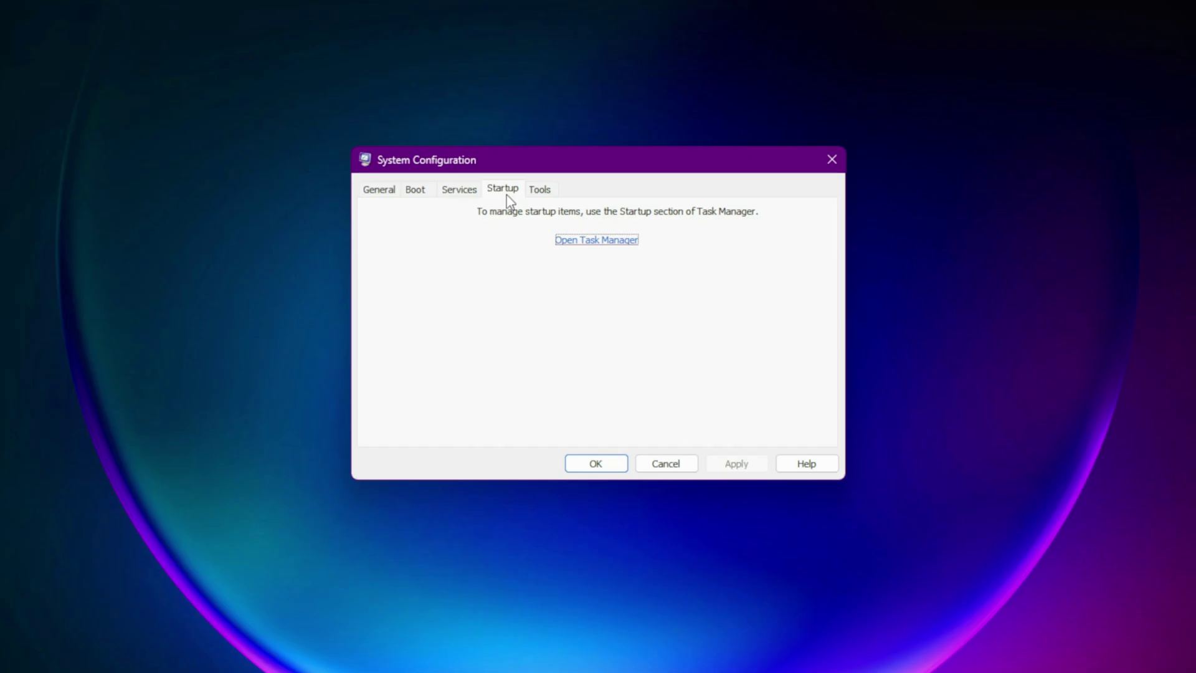
click(621, 243)
right_click(547, 424)
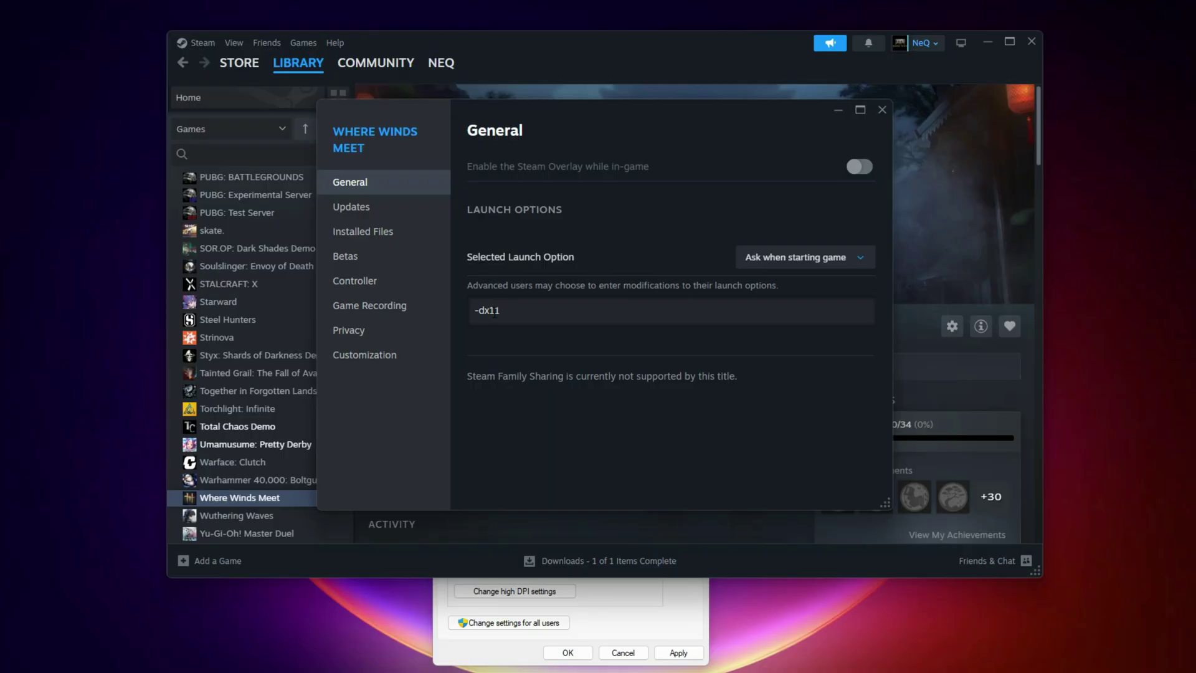
click(688, 436)
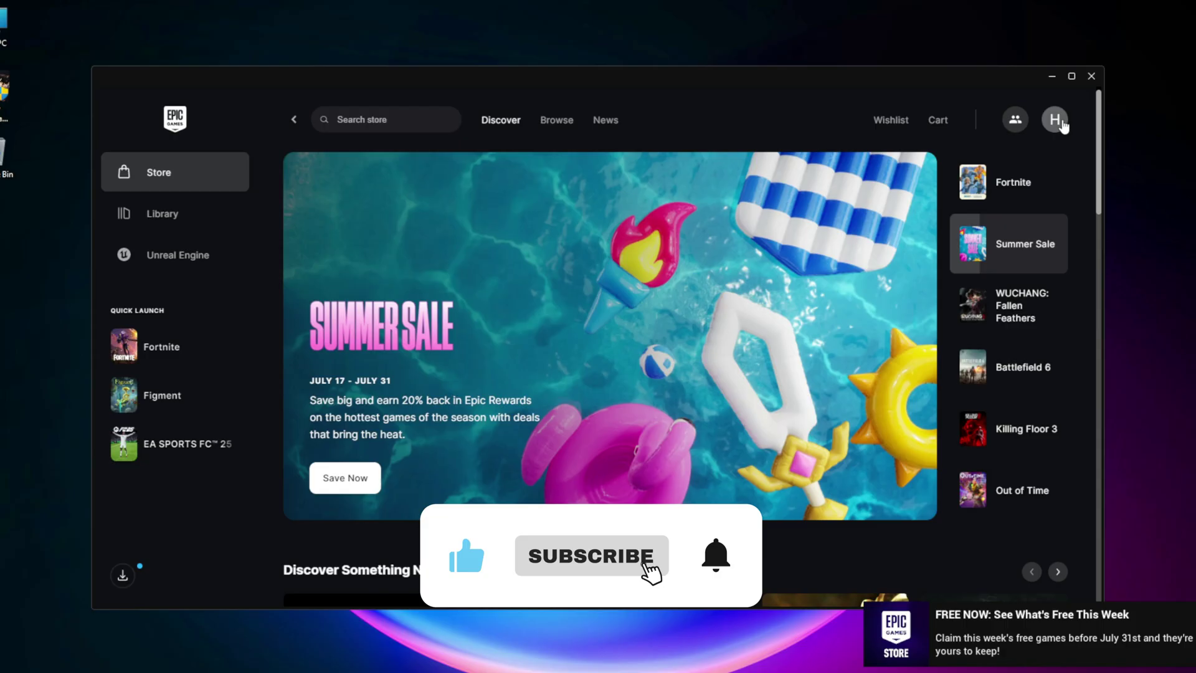
Switch to the Epic Games Launcher, open its settings and go to the options further down the page.
click(1055, 122)
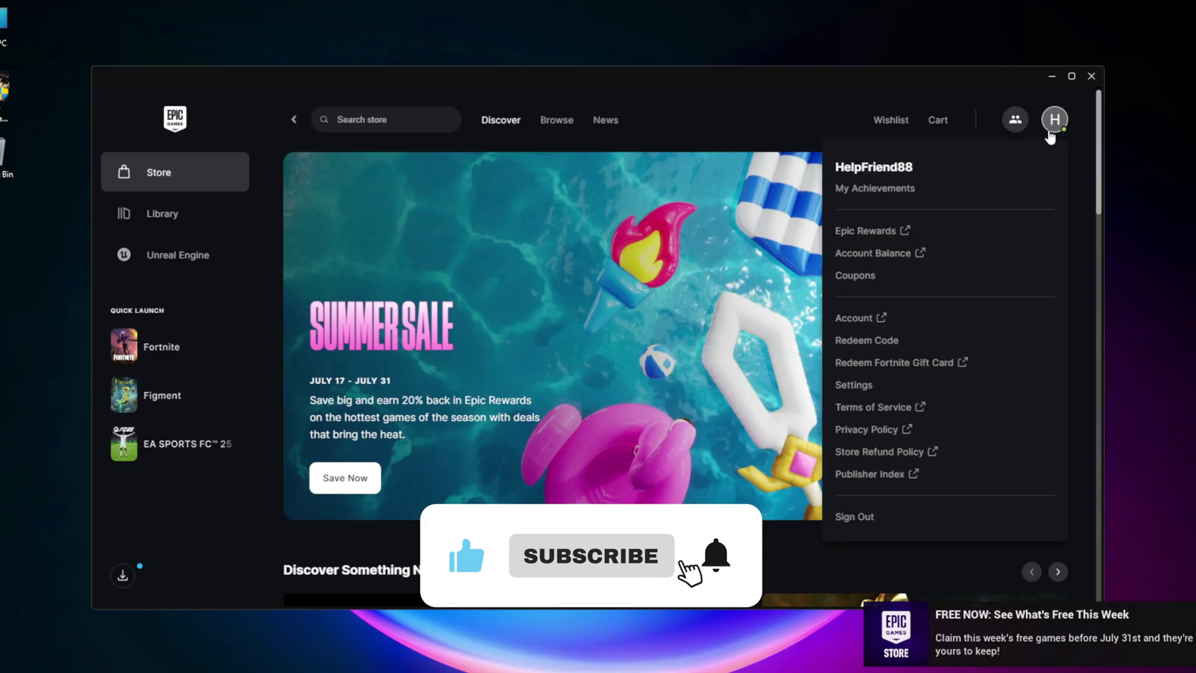
click(861, 384)
scroll(321, 472, down, 10)
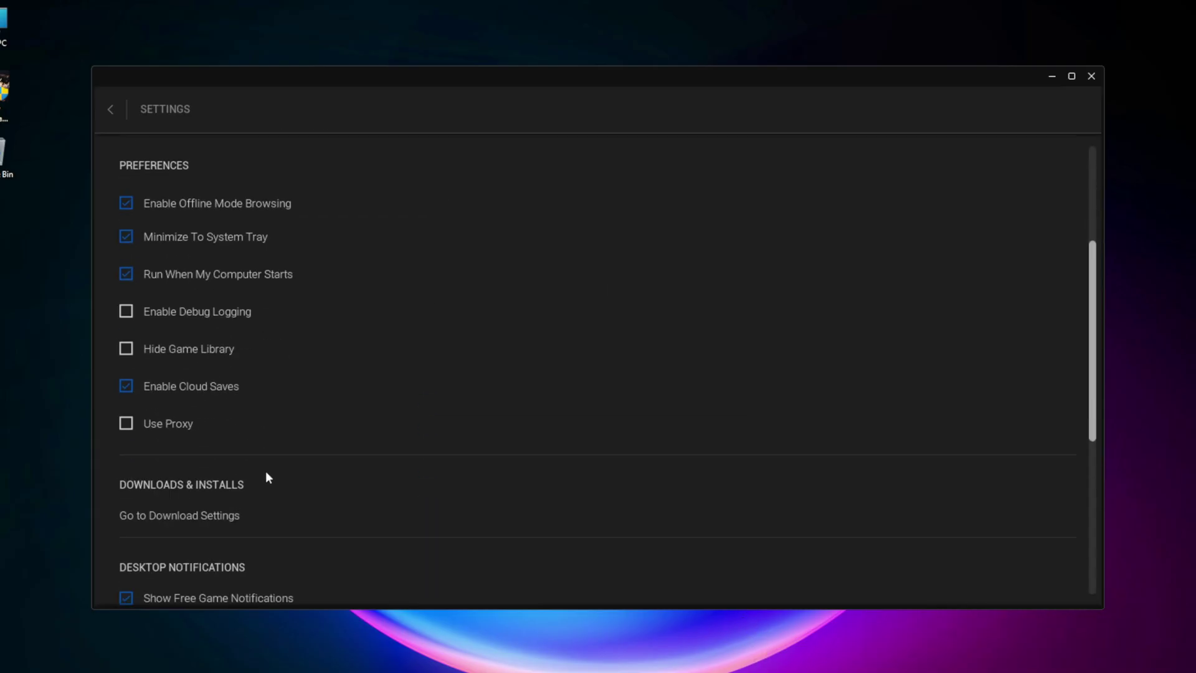
click(128, 450)
scroll(253, 502, down, 1)
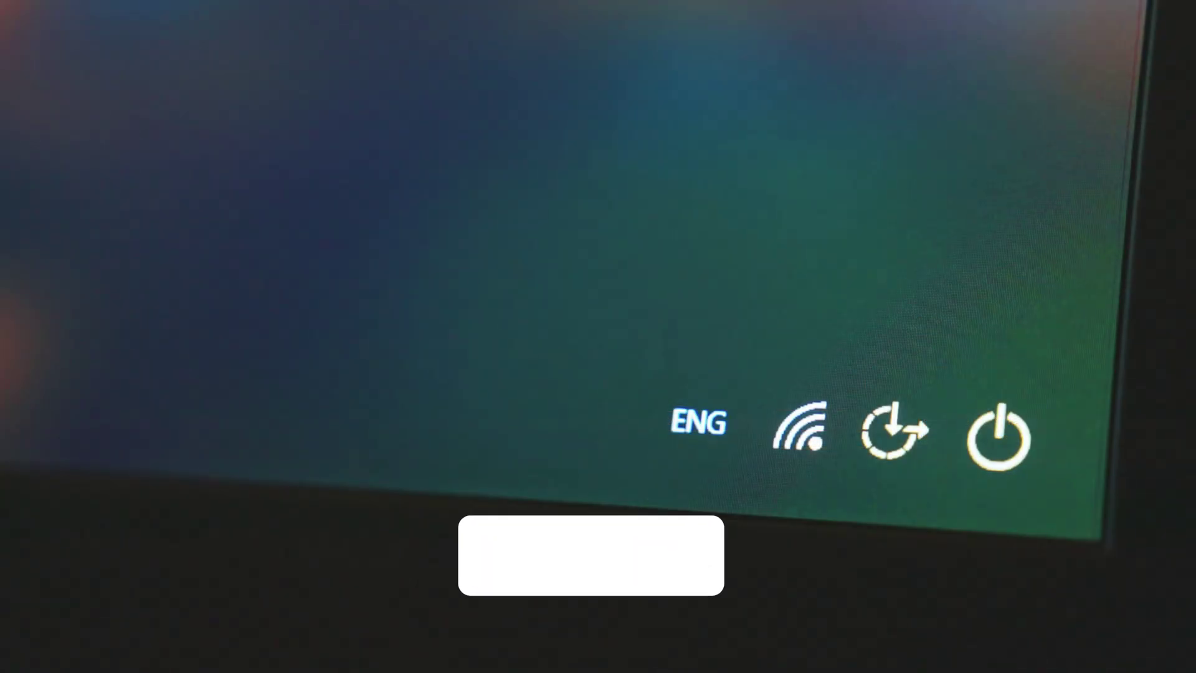
click(1002, 458)
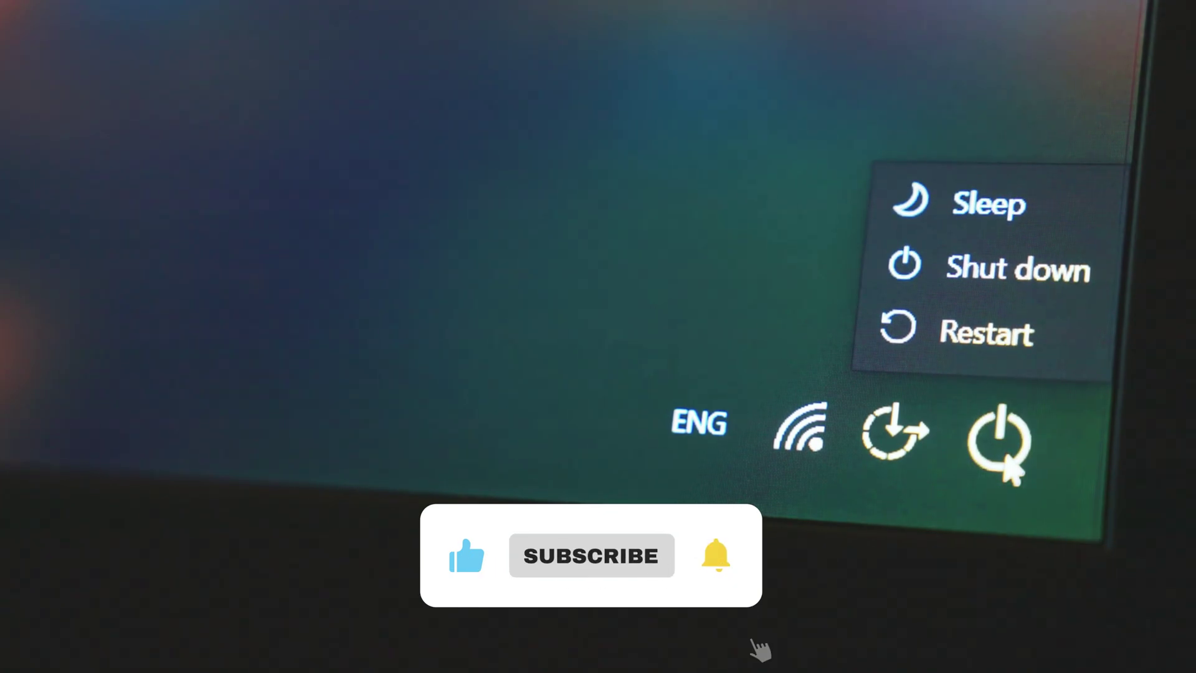
click(1003, 458)
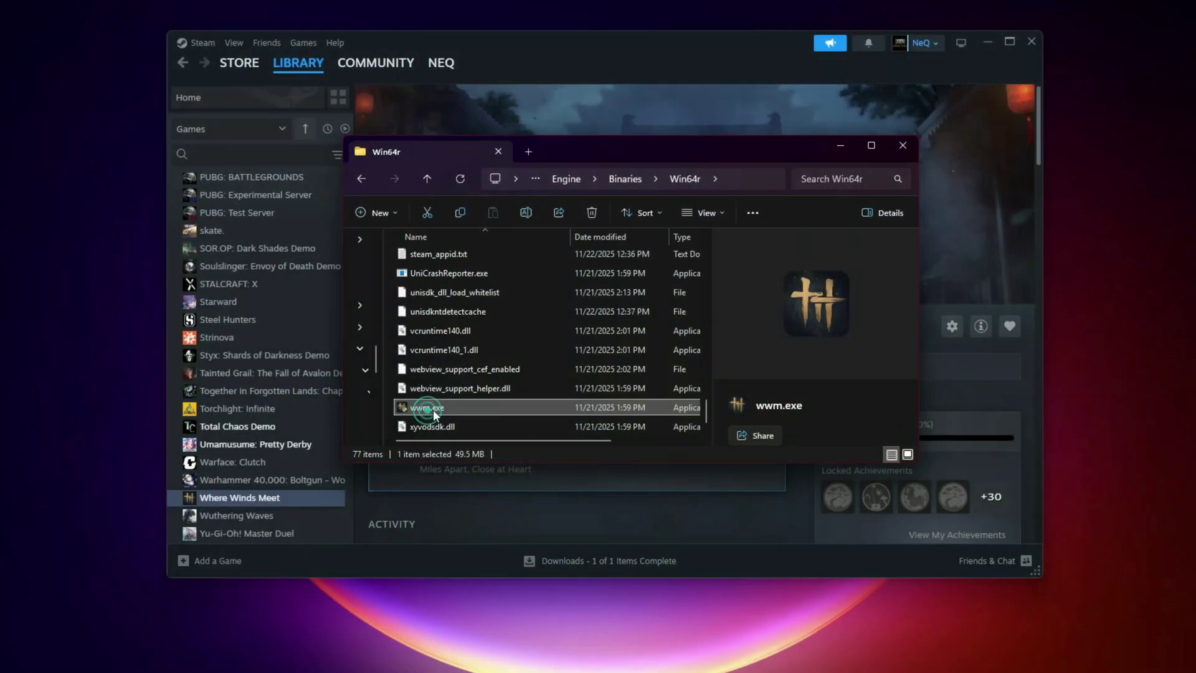
In the compatibility properties of wwm.exe, enable running as administrator, disabling fullscreen optimizations and compatibility mode.
right_click(433, 410)
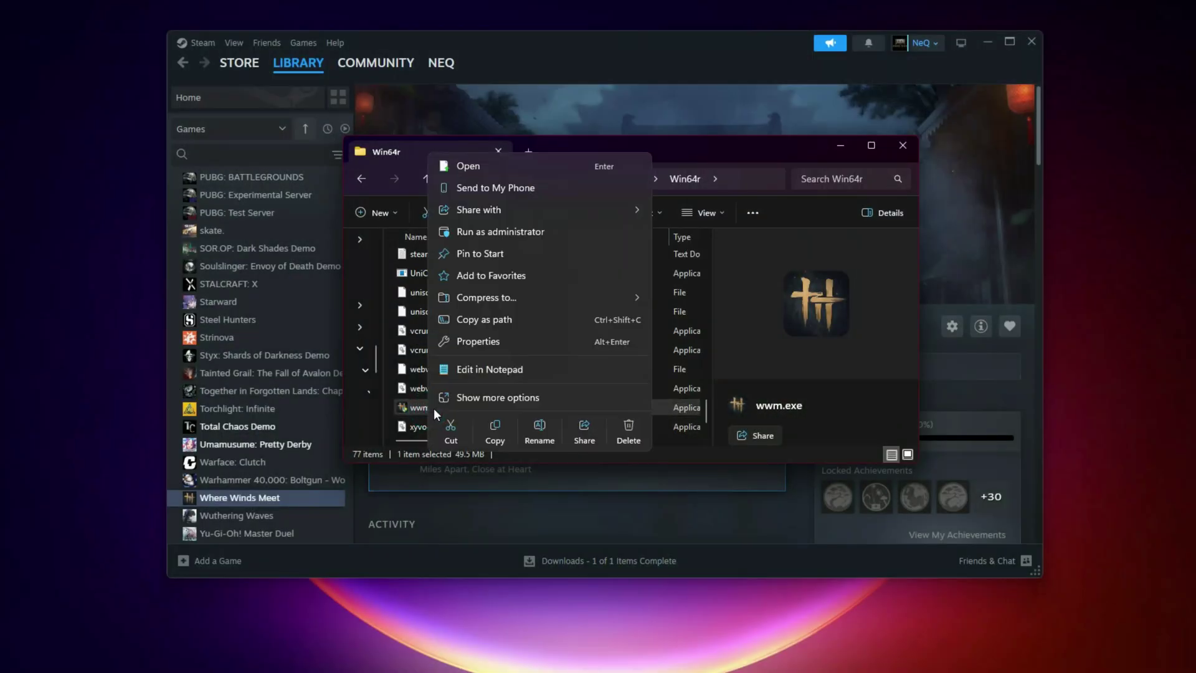
click(481, 341)
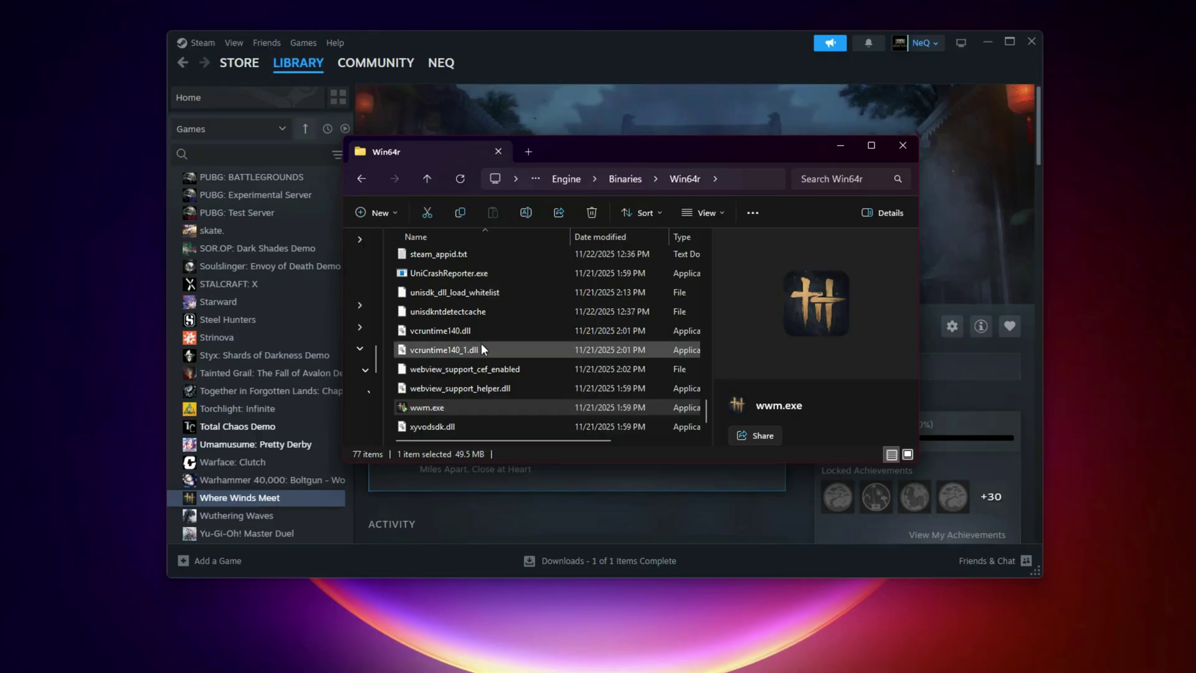
click(572, 331)
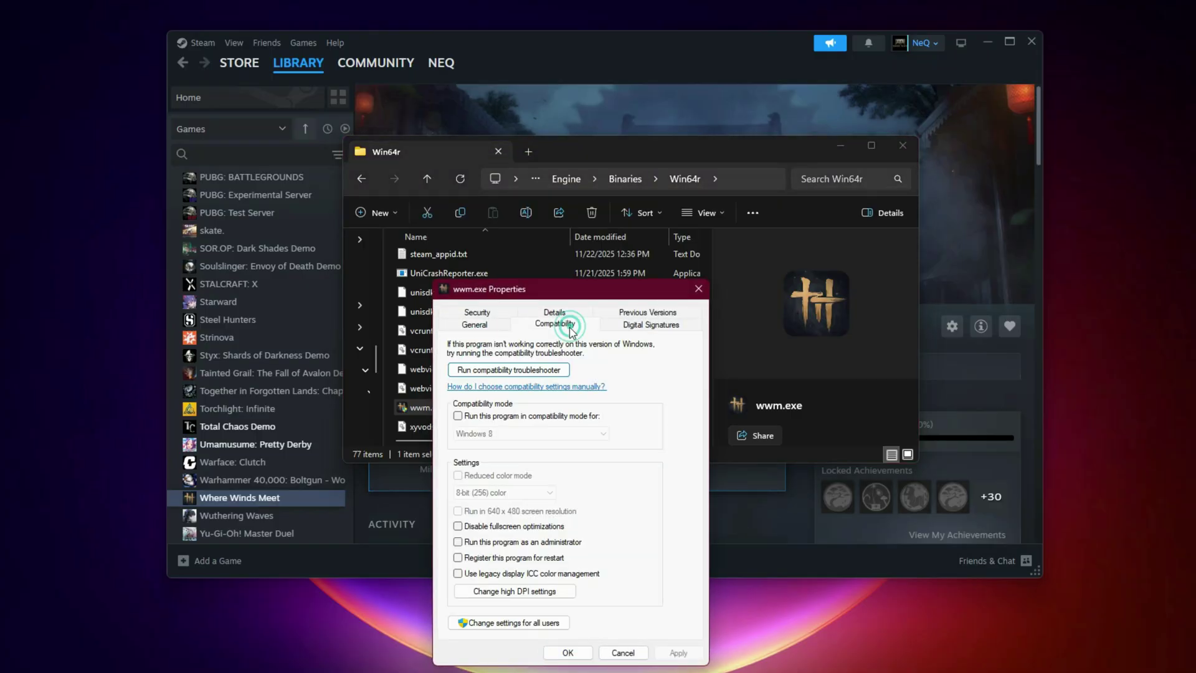
click(457, 542)
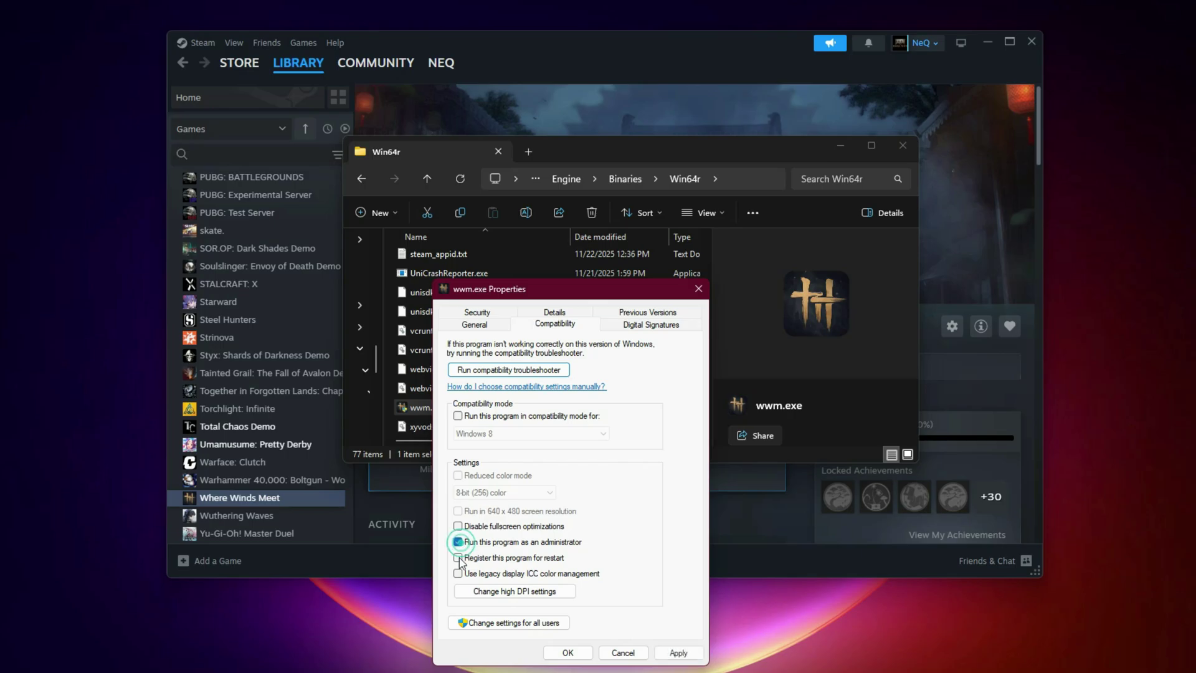
click(459, 526)
click(458, 417)
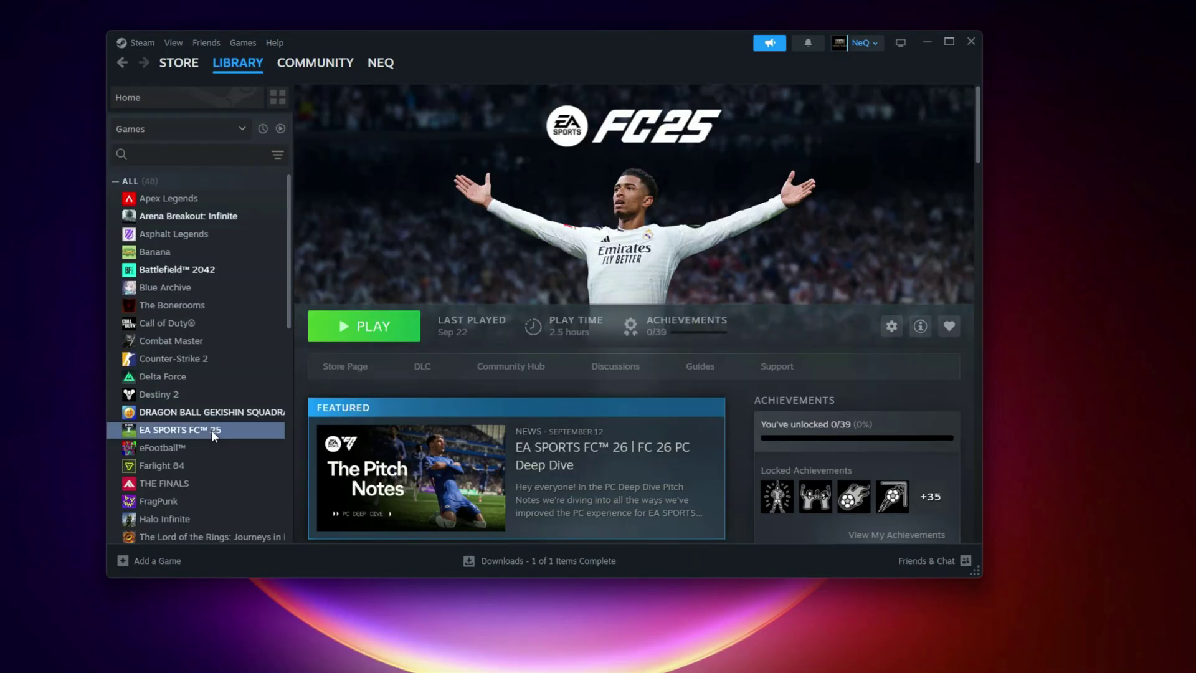
In Steam, open the properties of EA SPORTS FC 25 and set its launch options to -skipvideo.
right_click(211, 430)
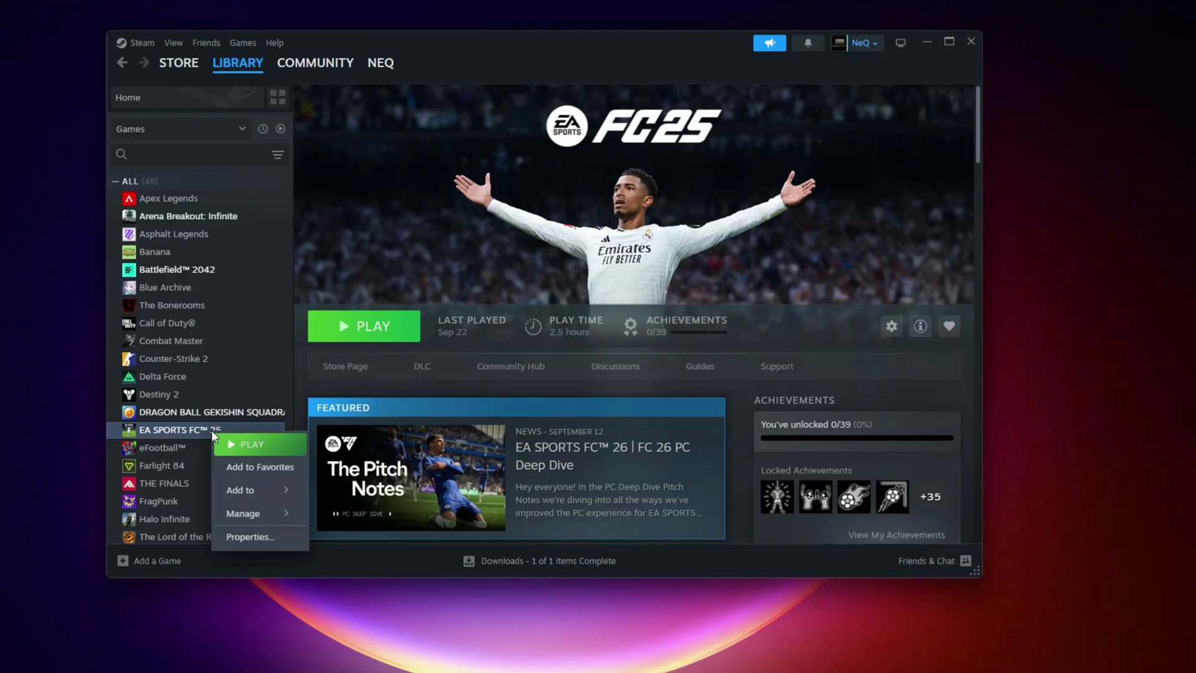
click(259, 537)
click(473, 304)
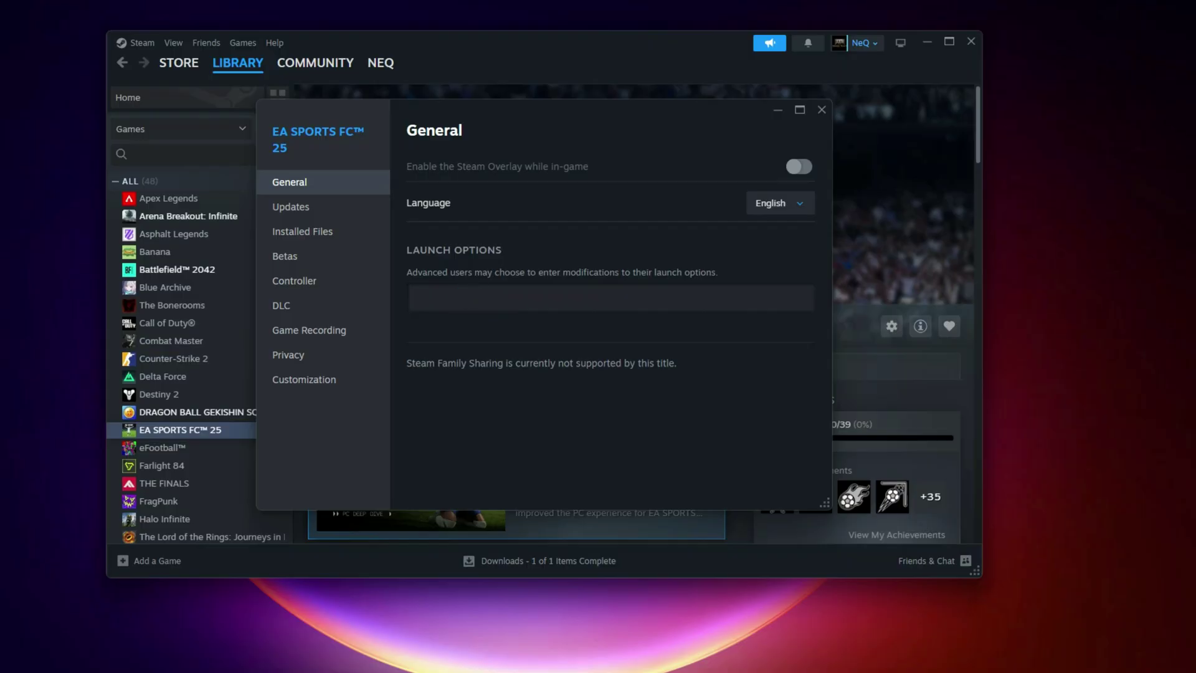
click(453, 293)
text(-skipvideo)
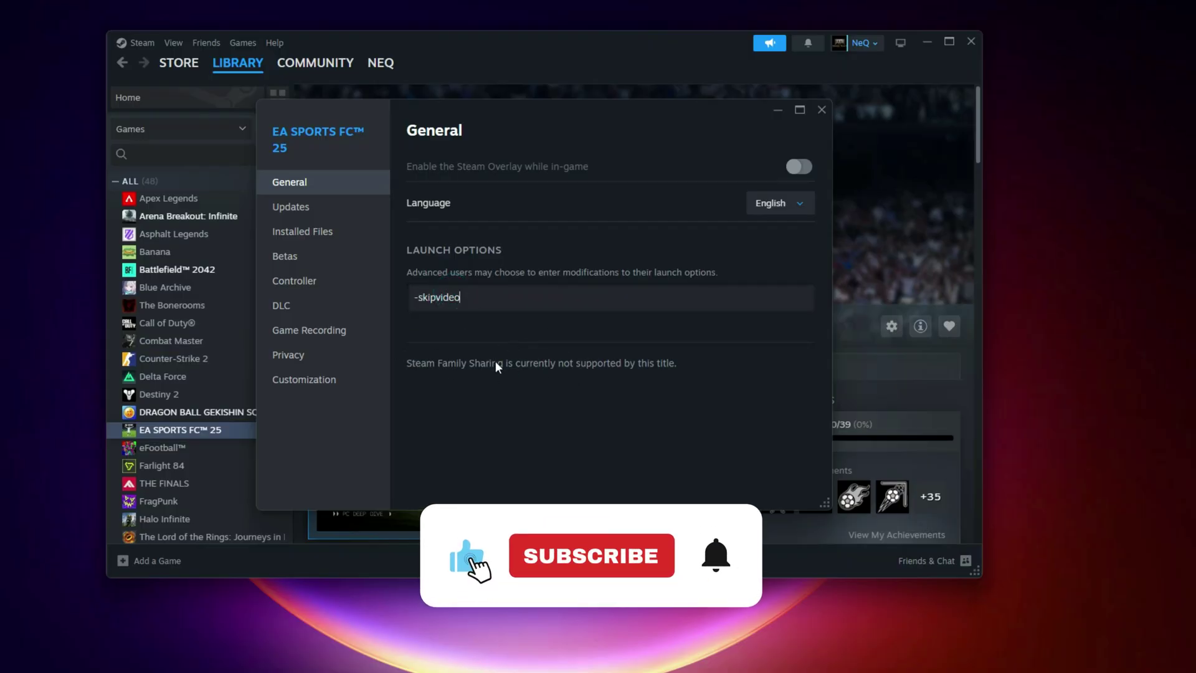